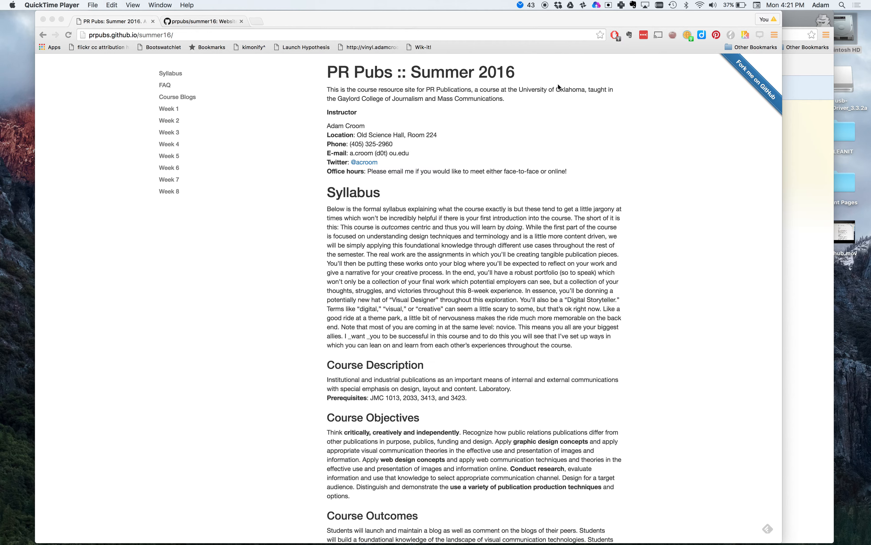
# Open the prpubs/summer16 GitHub repository from the course site's "Fork me on GitHub" link and bring up its file list
pyautogui.click(769, 68)
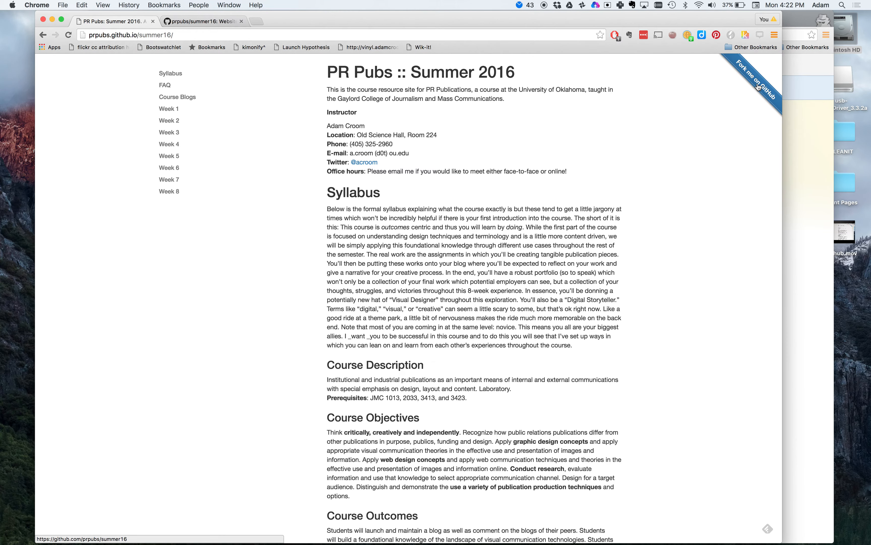
pyautogui.click(758, 85)
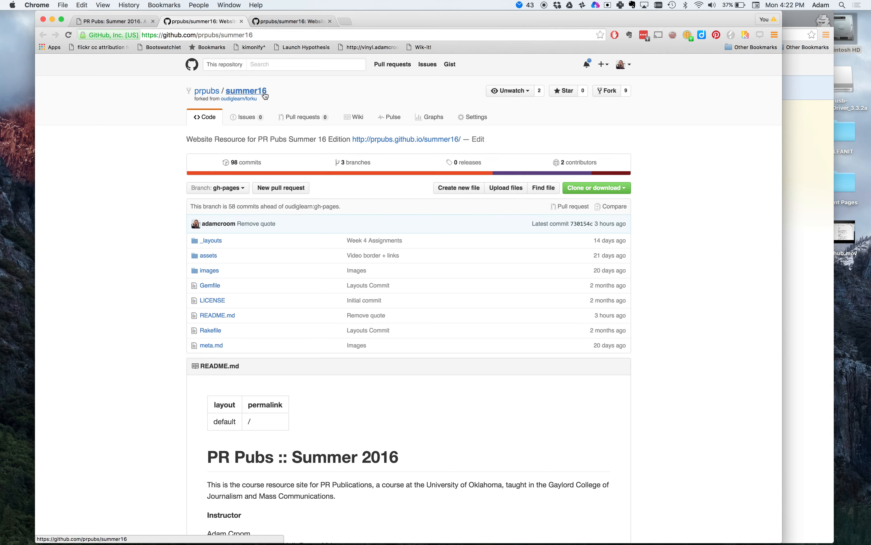
pyautogui.scroll(-3, 175, 263)
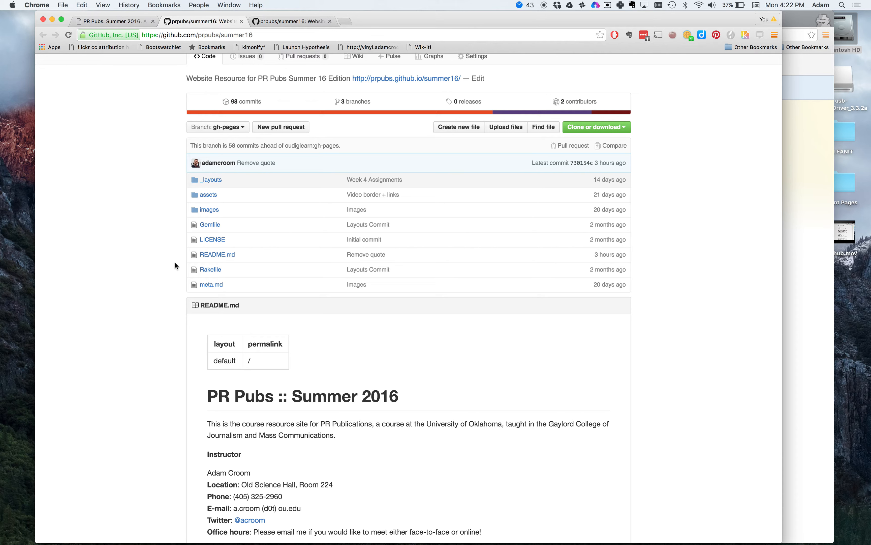
pyautogui.scroll(-1, 175, 266)
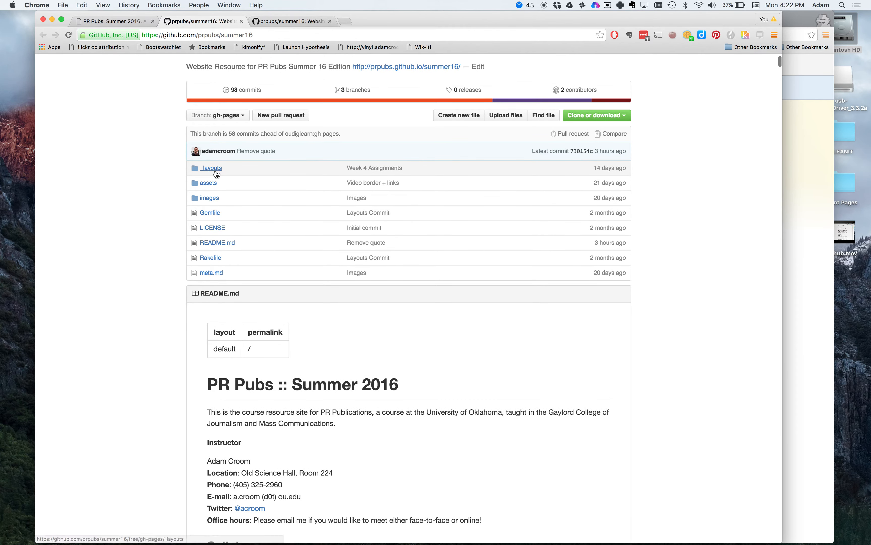
# Look into the repository's _layouts, assets and images folders, returning to the main file list after each
pyautogui.click(209, 168)
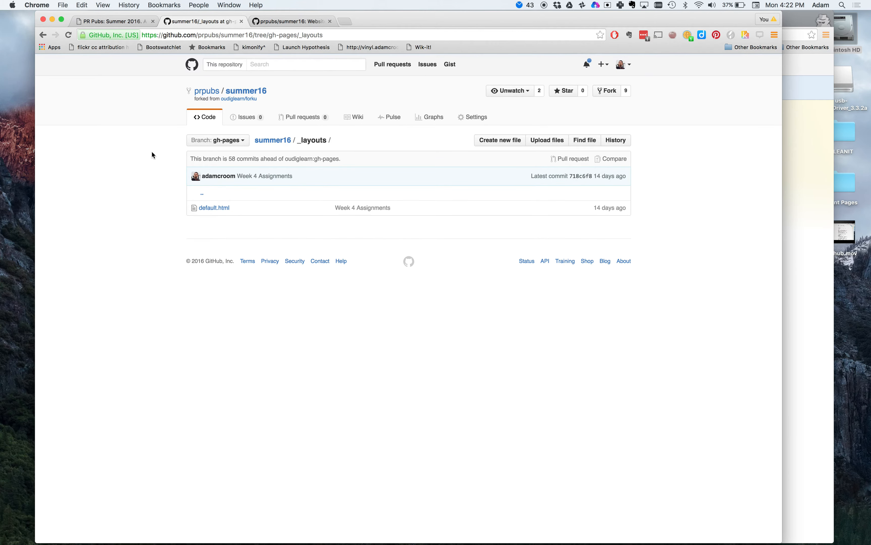
pyautogui.click(46, 36)
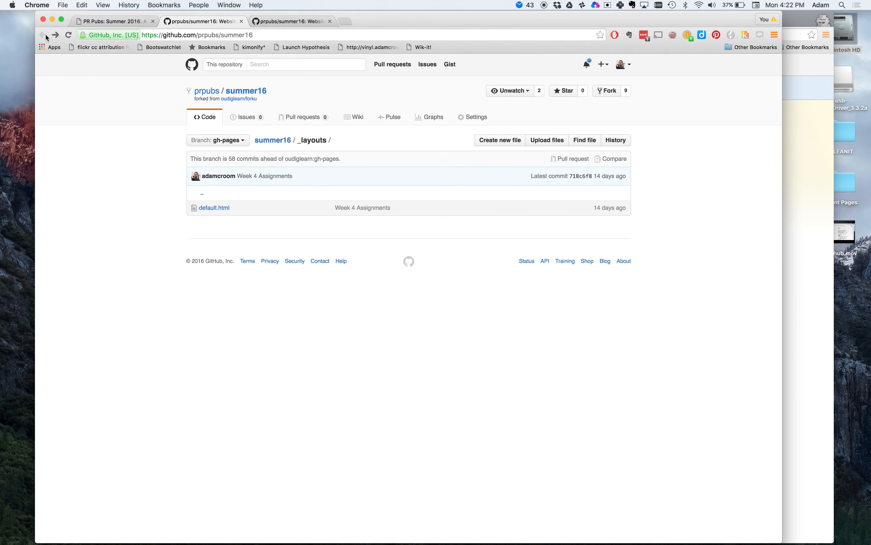
pyautogui.click(211, 184)
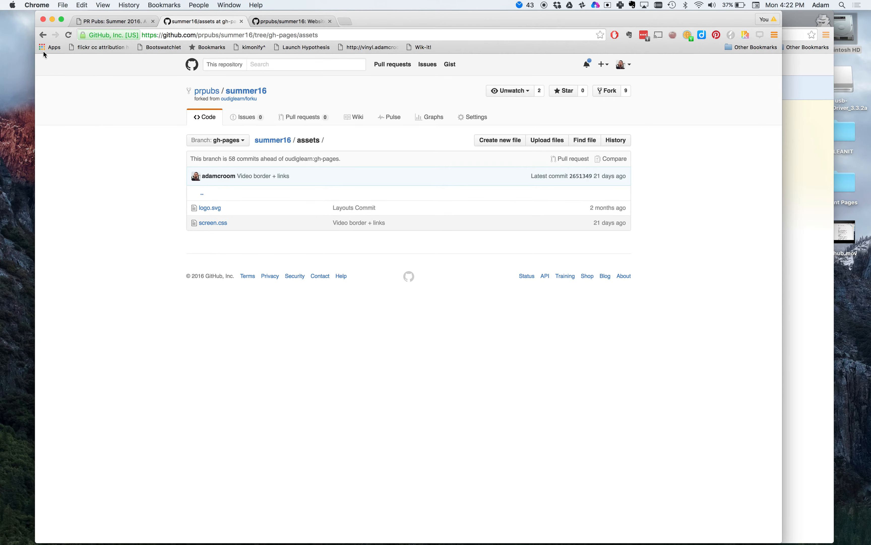
pyautogui.click(43, 35)
pyautogui.click(218, 200)
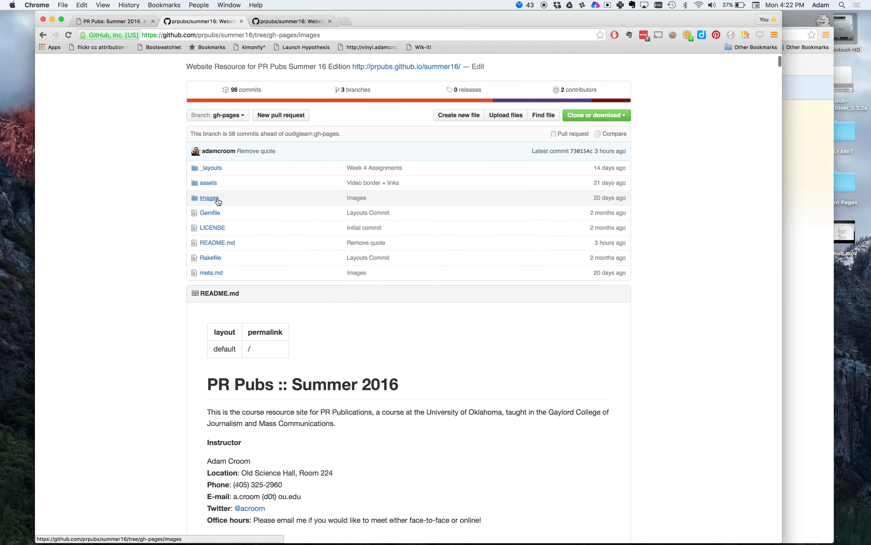
pyautogui.click(43, 35)
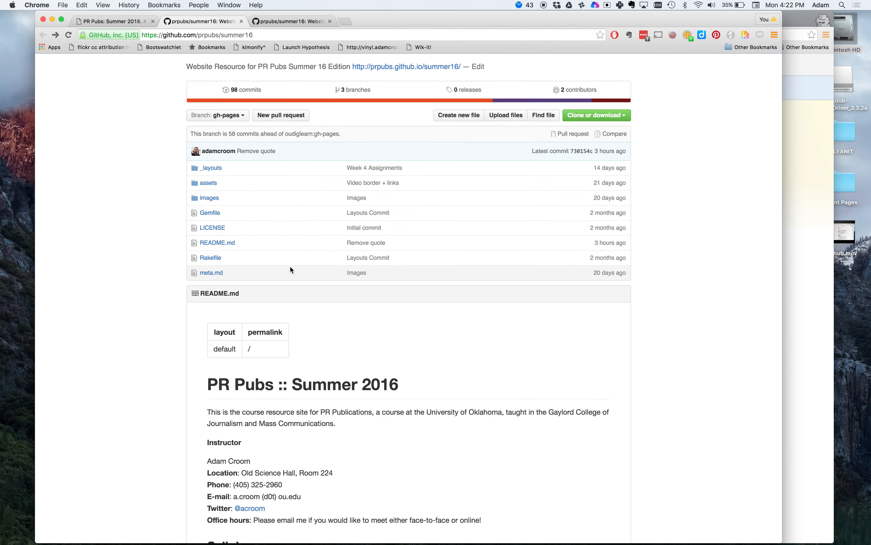
# Read through the meta.md file and return to the repository's main page
pyautogui.click(212, 273)
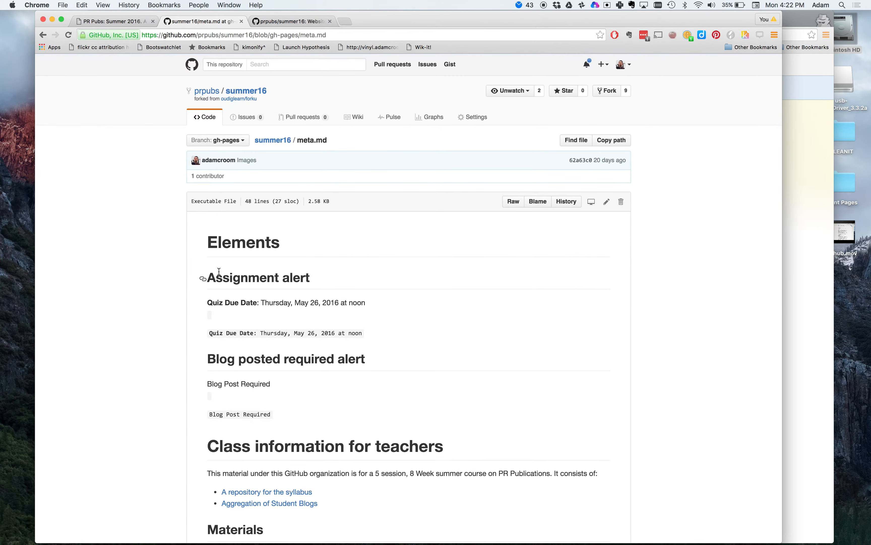
pyautogui.scroll(-3, 218, 272)
pyautogui.scroll(-10, 218, 271)
pyautogui.scroll(5, 166, 191)
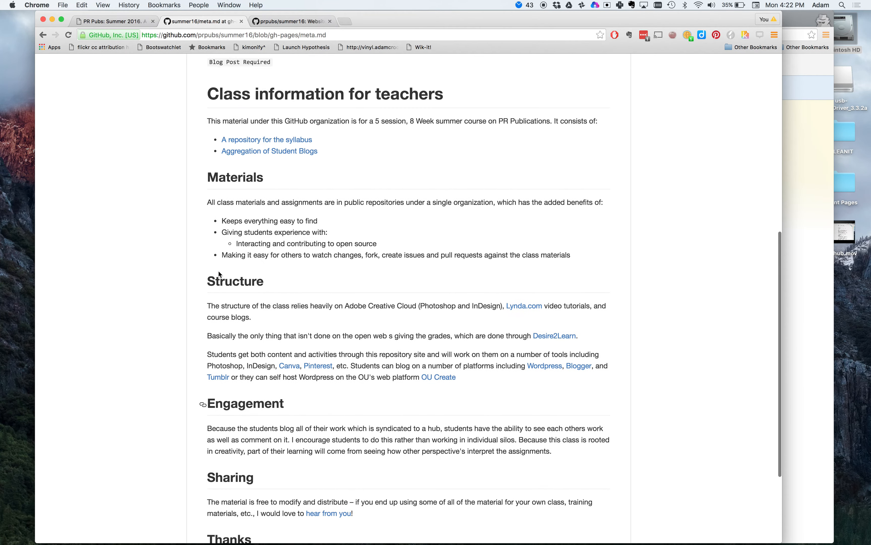
pyautogui.click(44, 33)
pyautogui.scroll(3, 164, 270)
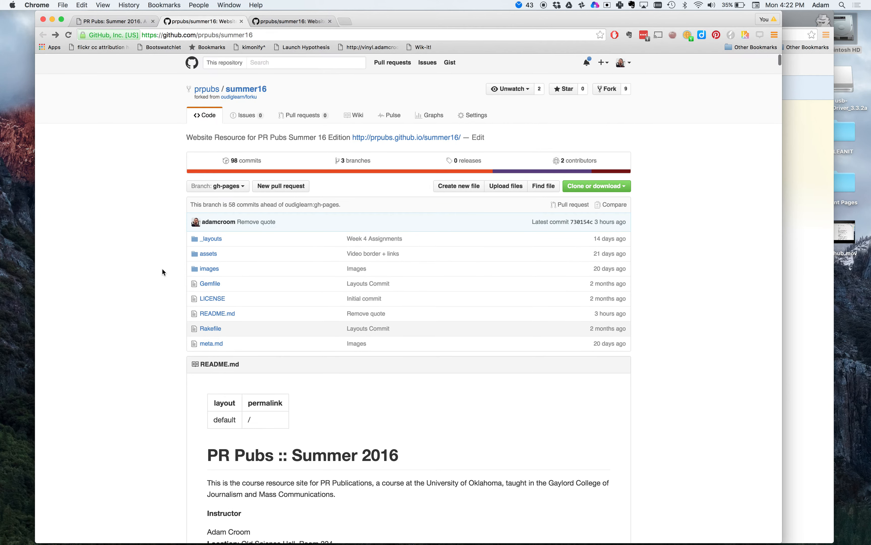
# Examine the README.md entry in the file list and the rendered course content below it
pyautogui.scroll(-1, 162, 269)
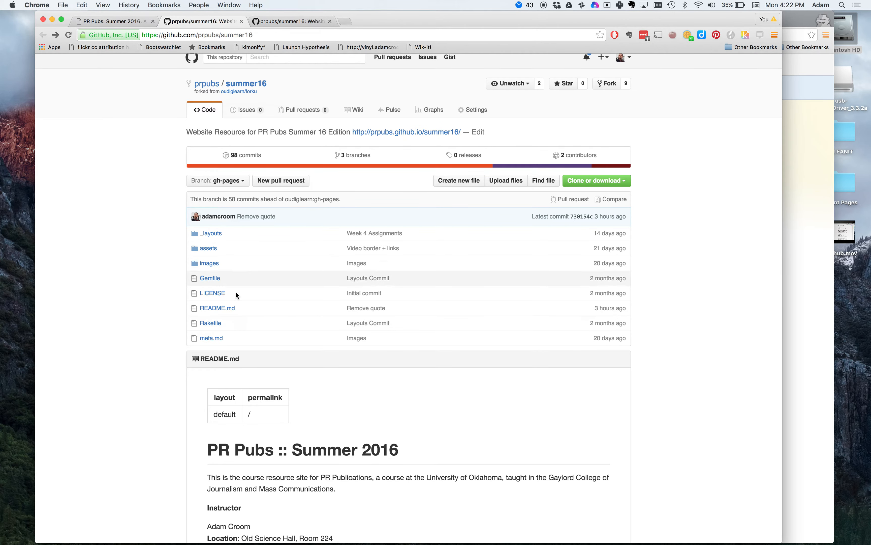
pyautogui.moveTo(248, 310); pyautogui.dragTo(207, 313)
pyautogui.click(161, 313)
pyautogui.scroll(-5, 160, 313)
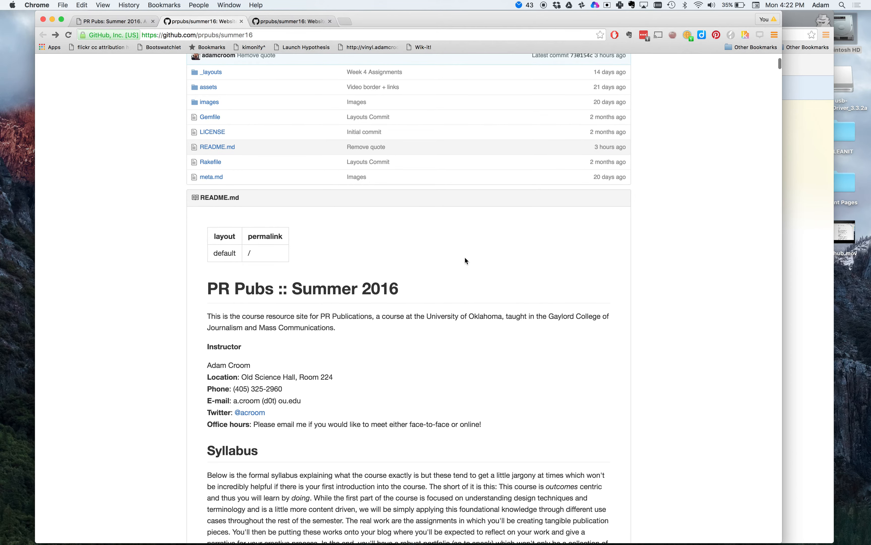
pyautogui.scroll(-1, 466, 260)
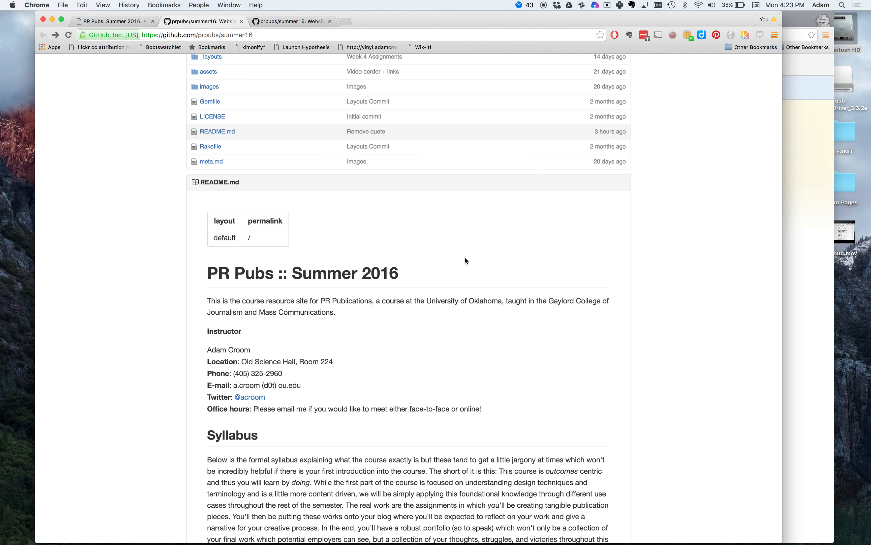
pyautogui.scroll(2, 465, 258)
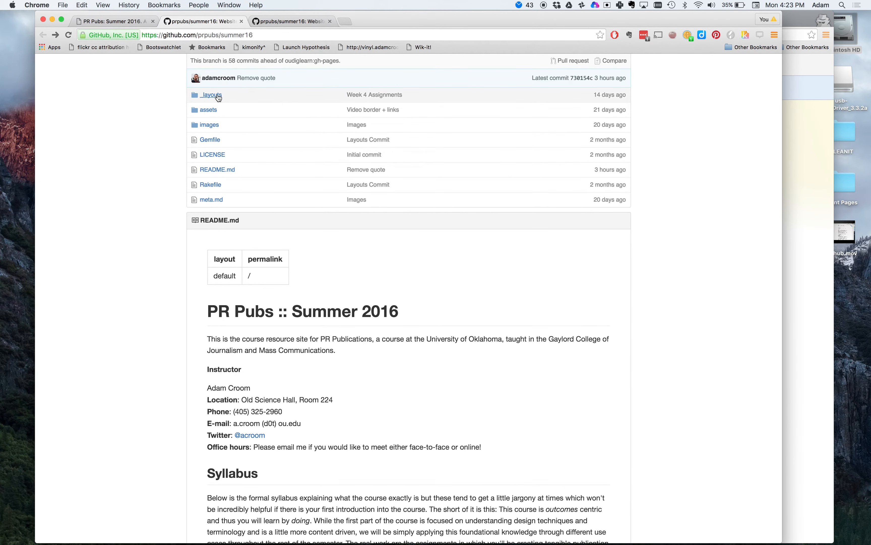
pyautogui.scroll(-15, 154, 340)
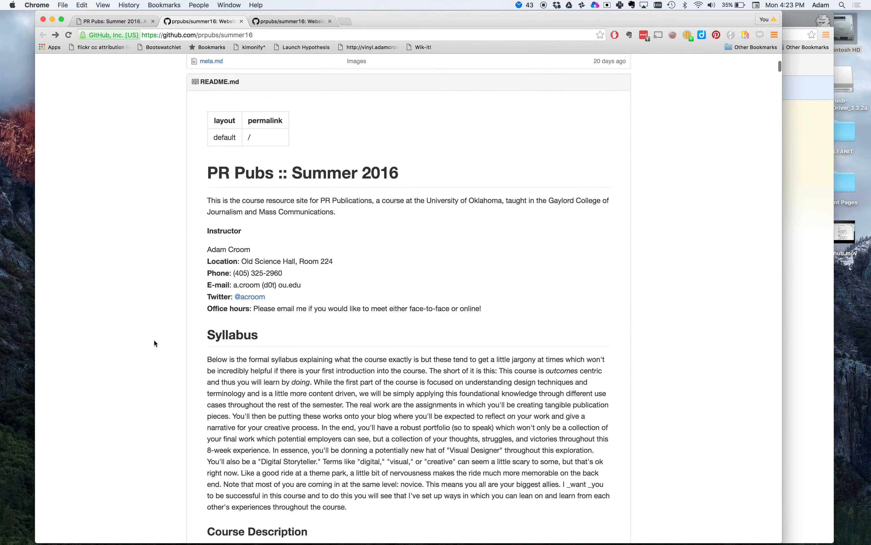
pyautogui.scroll(-20, 154, 340)
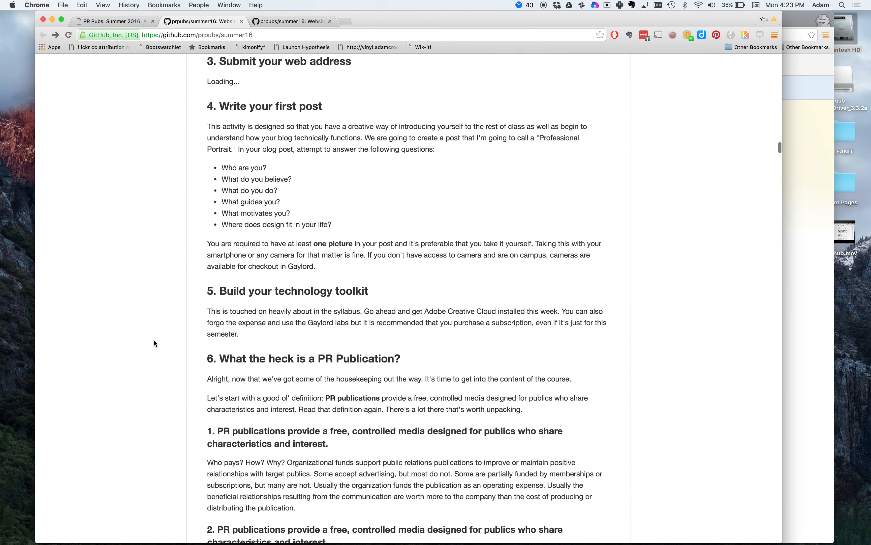
pyautogui.scroll(-20, 155, 340)
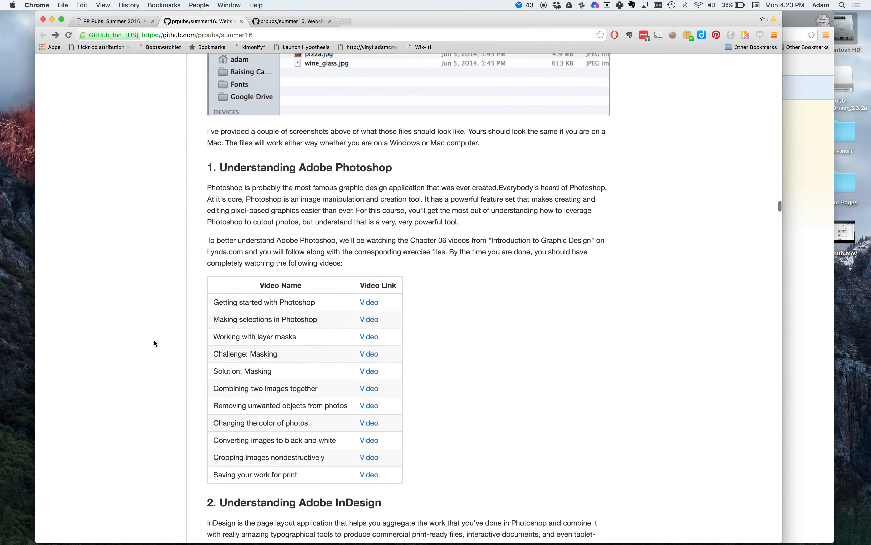
pyautogui.scroll(20, 153, 340)
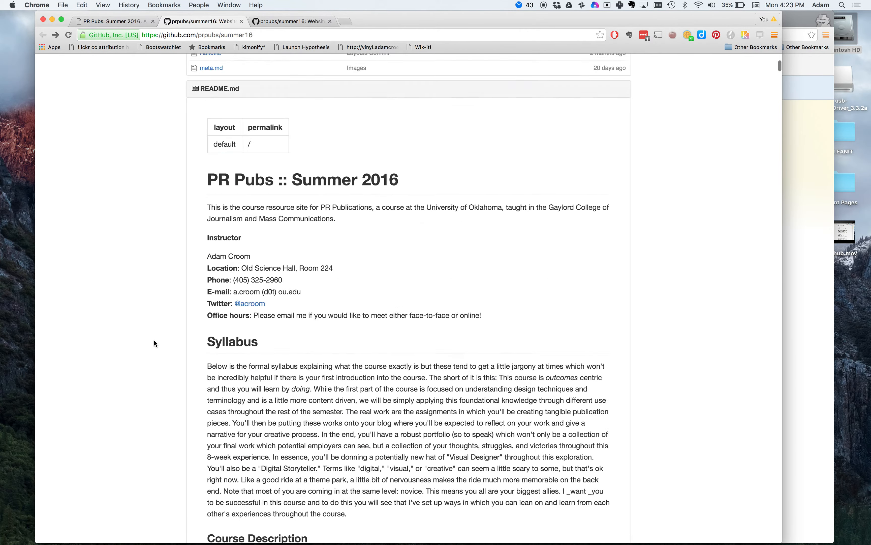
pyautogui.scroll(-1, 153, 343)
# Copy the prpubs/summer16 repository address, open it in the other browser window's GitHub account, and fork it there
pyautogui.click(270, 23)
pyautogui.press('super+c')
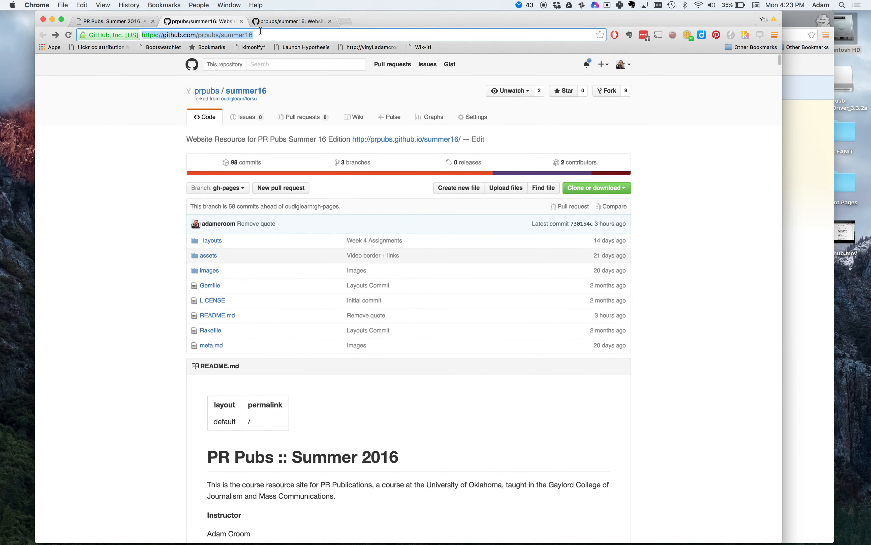
pyautogui.click(807, 101)
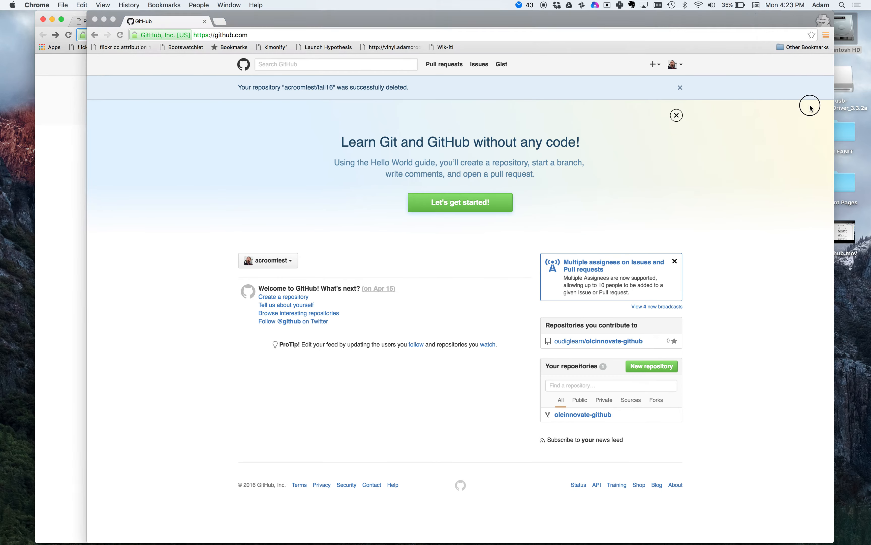
pyautogui.moveTo(661, 23); pyautogui.dragTo(619, 23)
pyautogui.click(293, 34)
pyautogui.press('super+v')
pyautogui.press('Return')
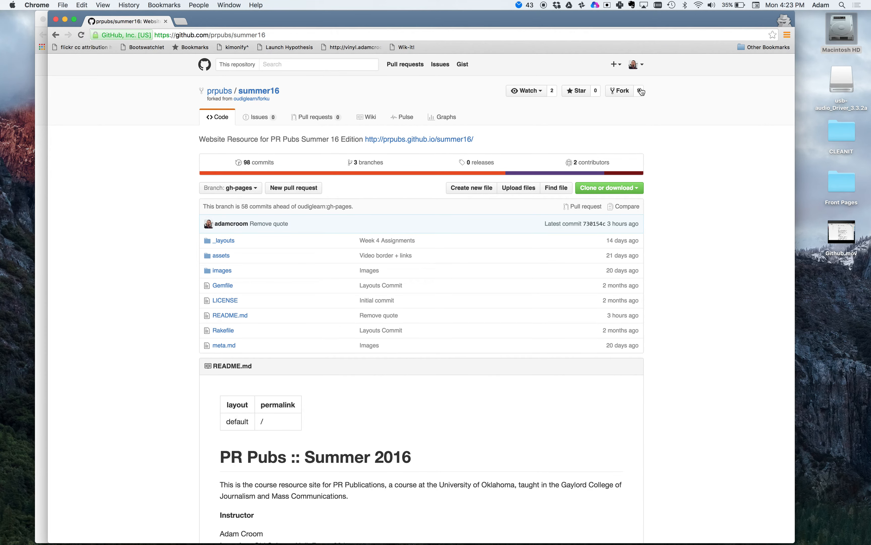
pyautogui.click(618, 91)
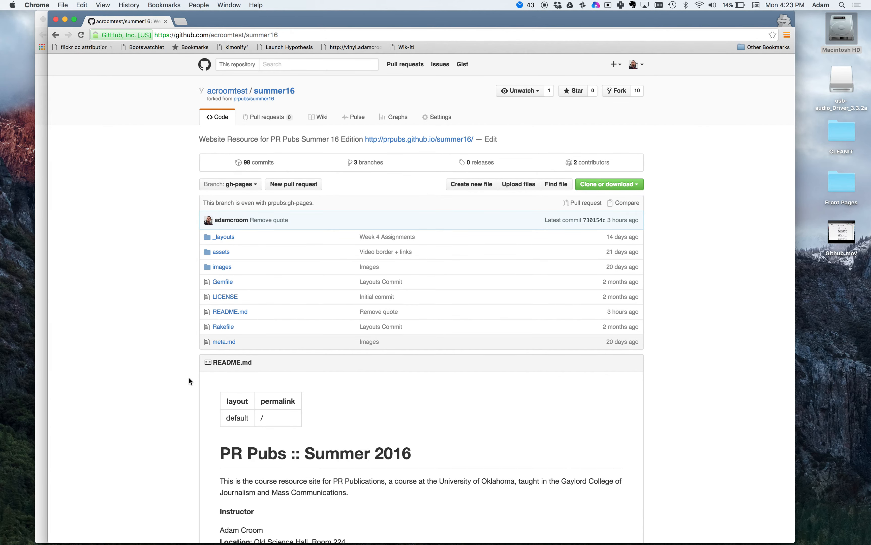
# Check the GitHub Pages section in the forked repository's settings, then return to the repository's main page
pyautogui.click(442, 119)
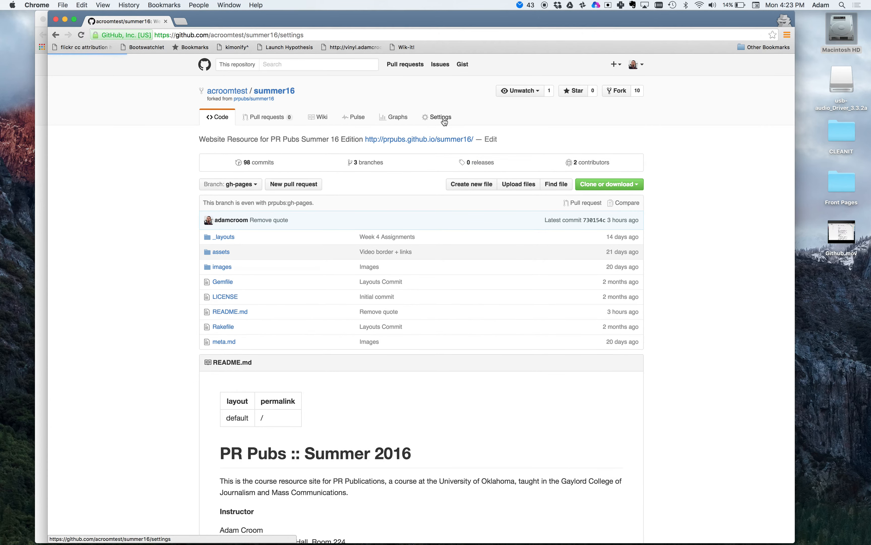
pyautogui.scroll(-3, 412, 311)
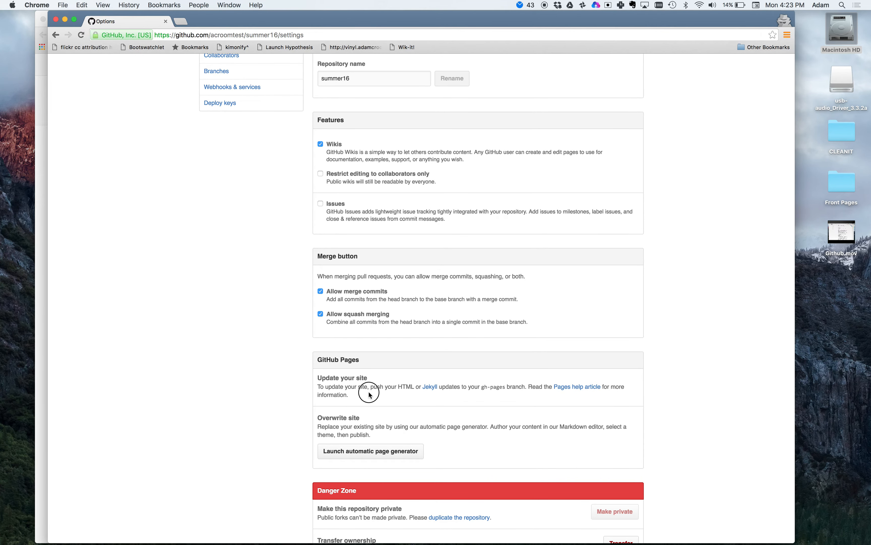
pyautogui.moveTo(370, 390); pyautogui.dragTo(317, 388)
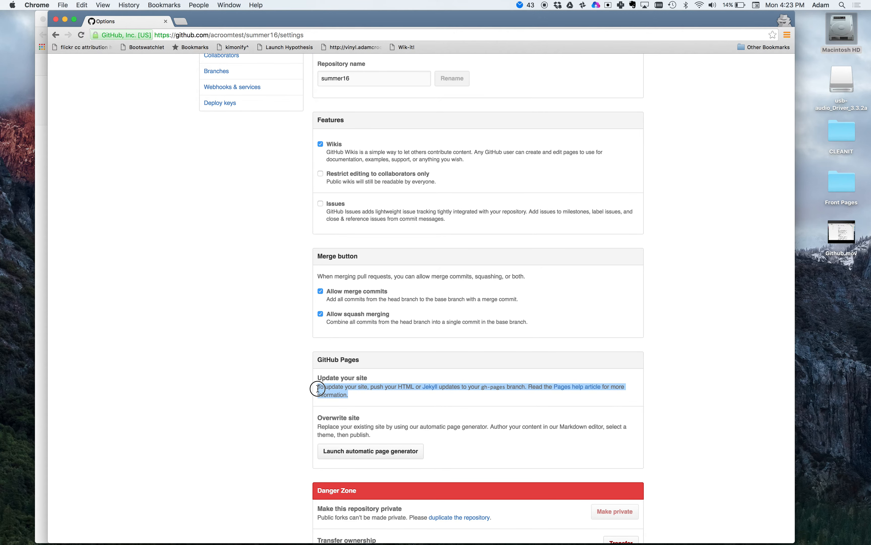
pyautogui.click(216, 258)
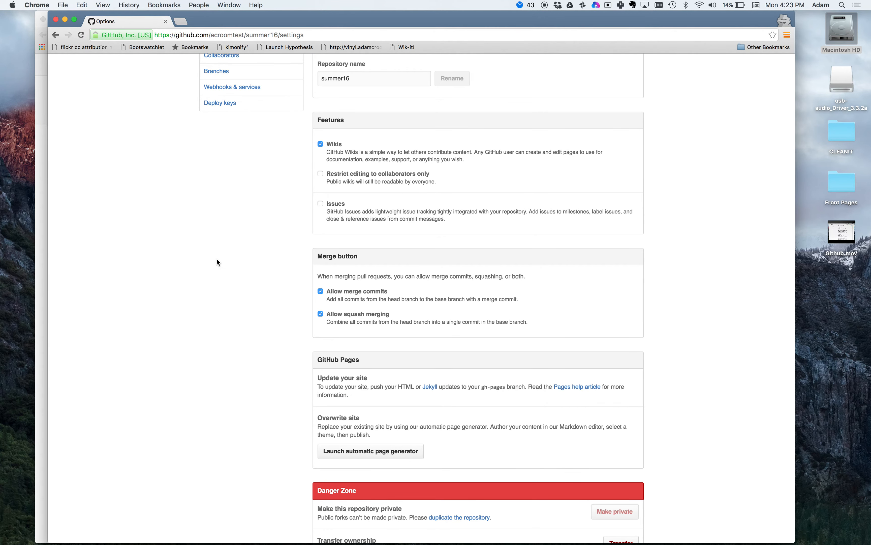
pyautogui.scroll(3, 217, 259)
pyautogui.click(55, 35)
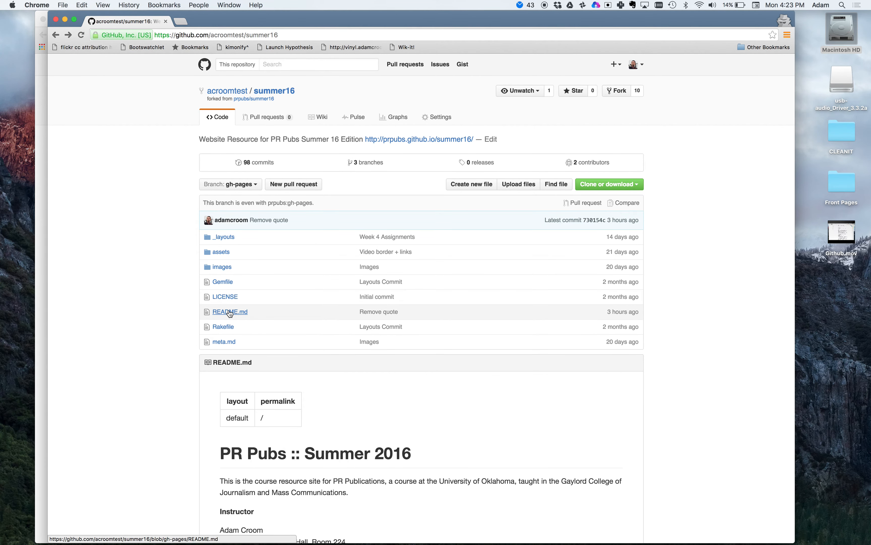
# Open the fork's README.md file in the online editor
pyautogui.click(229, 312)
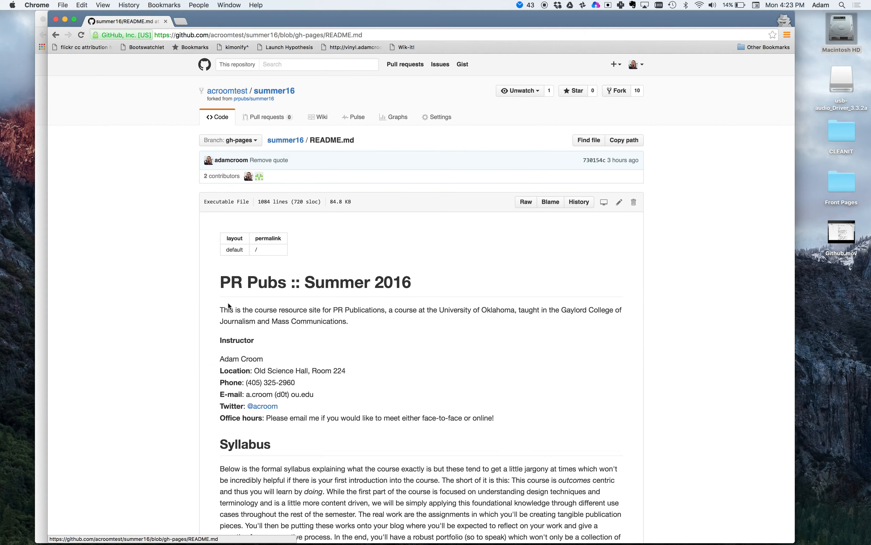
pyautogui.scroll(-2, 229, 306)
pyautogui.click(619, 174)
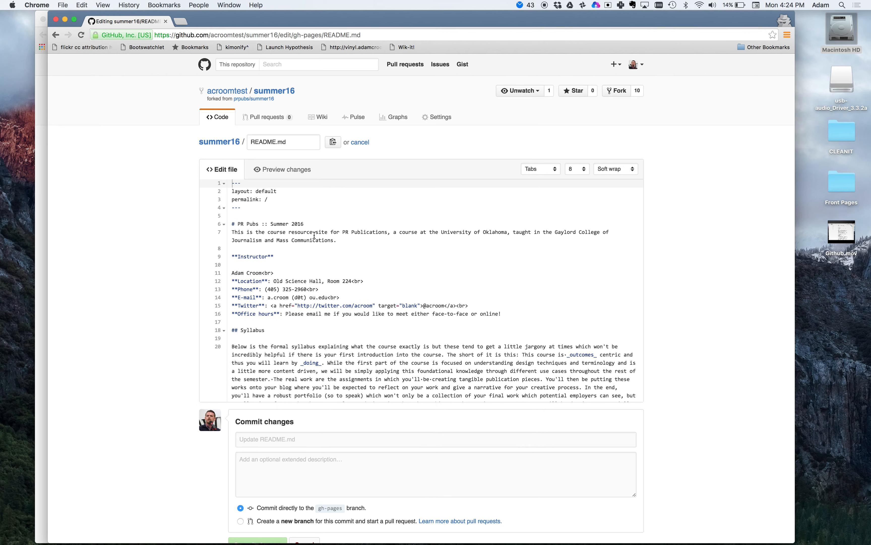
# Examine the README.md source, including its layout front matter, and preview the rendered page
pyautogui.moveTo(277, 191); pyautogui.dragTo(232, 191)
pyautogui.click(293, 267)
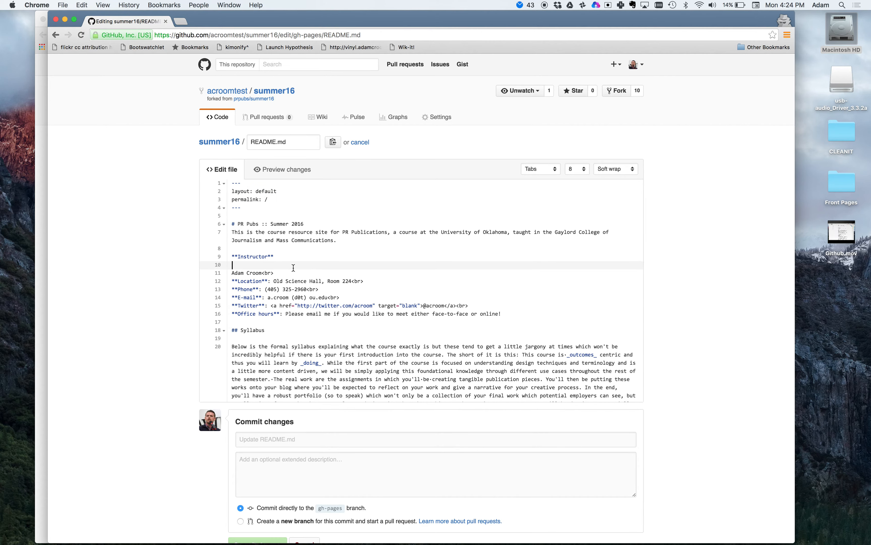
pyautogui.scroll(-5, 293, 267)
pyautogui.scroll(4, 281, 235)
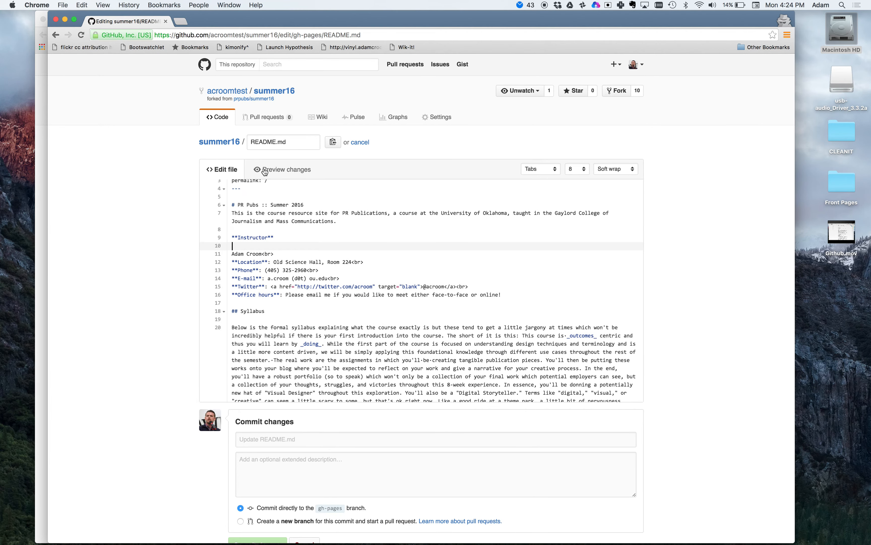
pyautogui.click(265, 172)
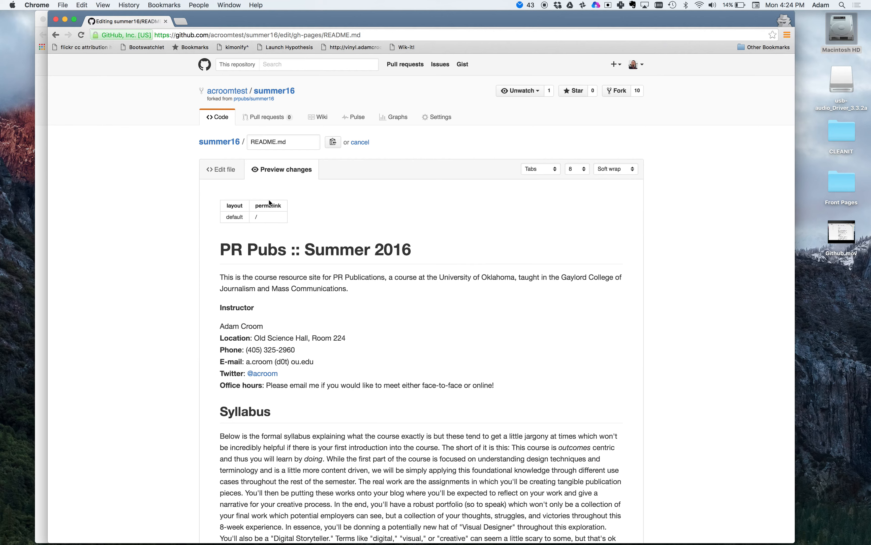
pyautogui.scroll(-1, 266, 294)
pyautogui.scroll(1, 265, 294)
# Change the term in the README.md main heading to Fall 2016
pyautogui.click(221, 169)
pyautogui.scroll(1, 250, 254)
pyautogui.moveTo(305, 219); pyautogui.dragTo(271, 219)
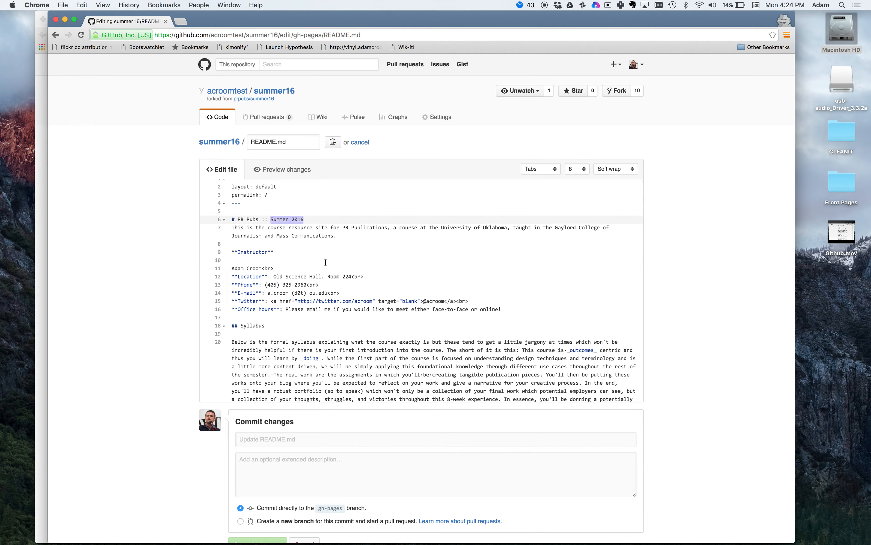
pyautogui.write('Fall 20')
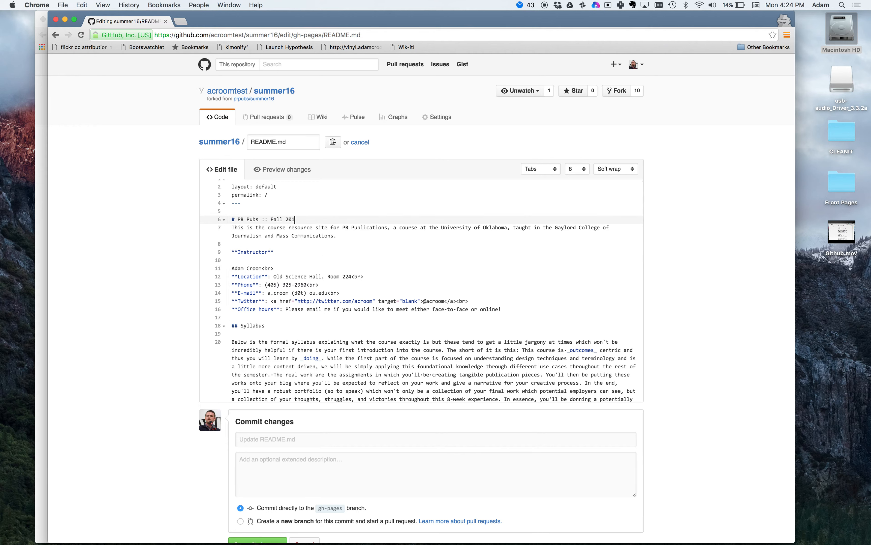
# Append "Test" to the instructor's name in README.md and commit the changes directly to the gh-pages branch
pyautogui.click(264, 268)
pyautogui.write('Test')
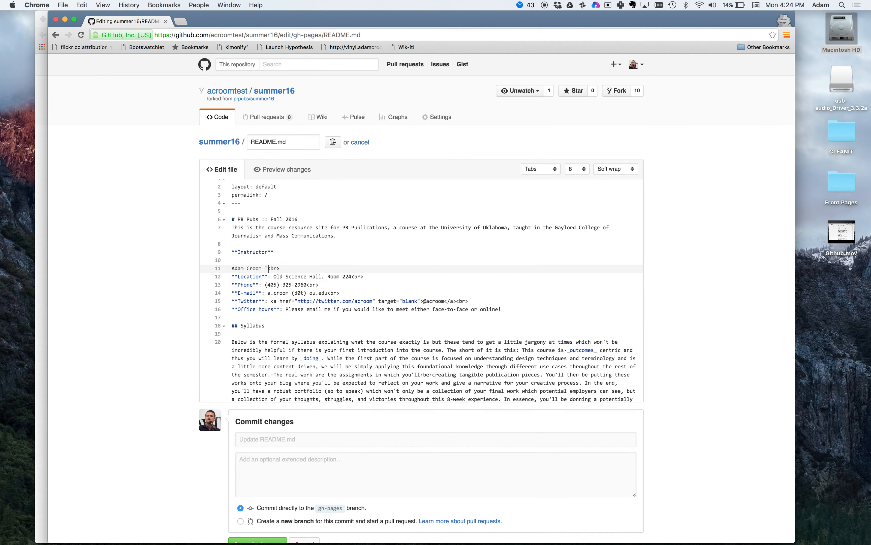
pyautogui.scroll(-3, 154, 330)
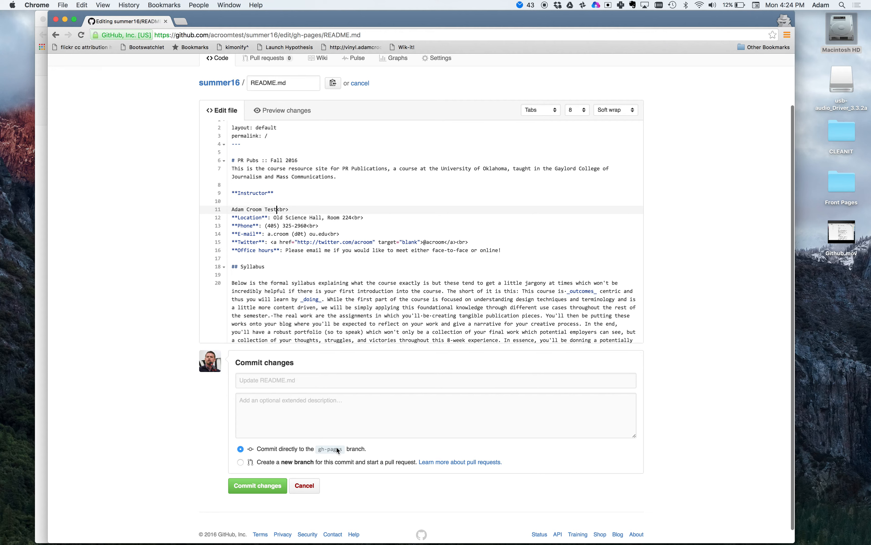
pyautogui.click(258, 486)
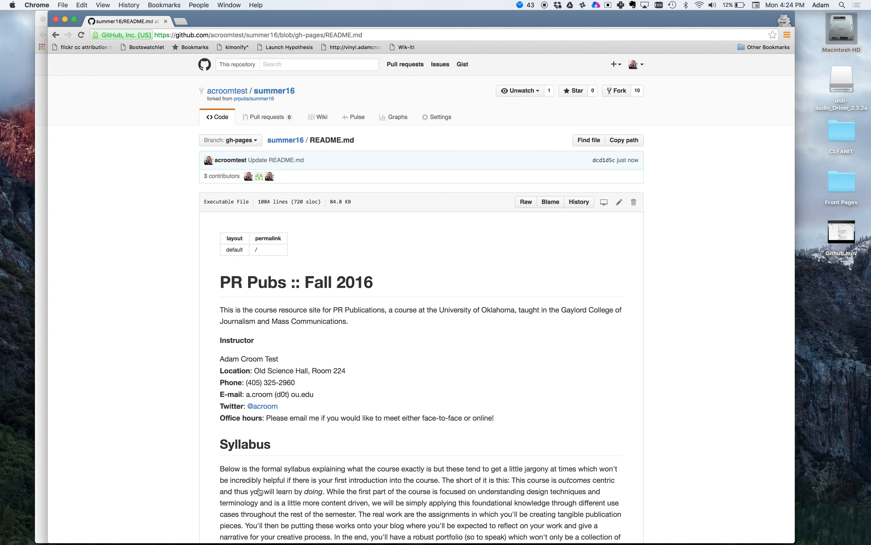
# Open the published site from the repository's GitHub Pages settings, check the page, and return to the README.md file on GitHub
pyautogui.click(452, 114)
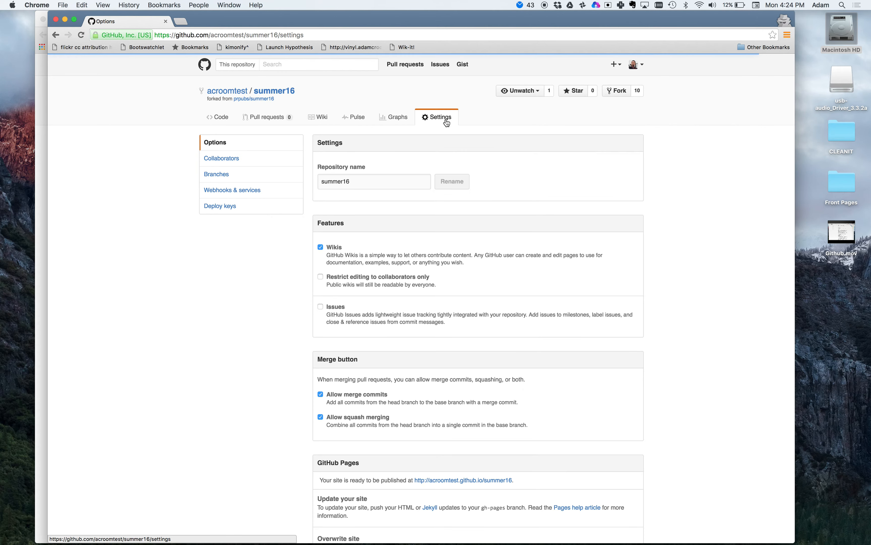
pyautogui.scroll(-2, 435, 333)
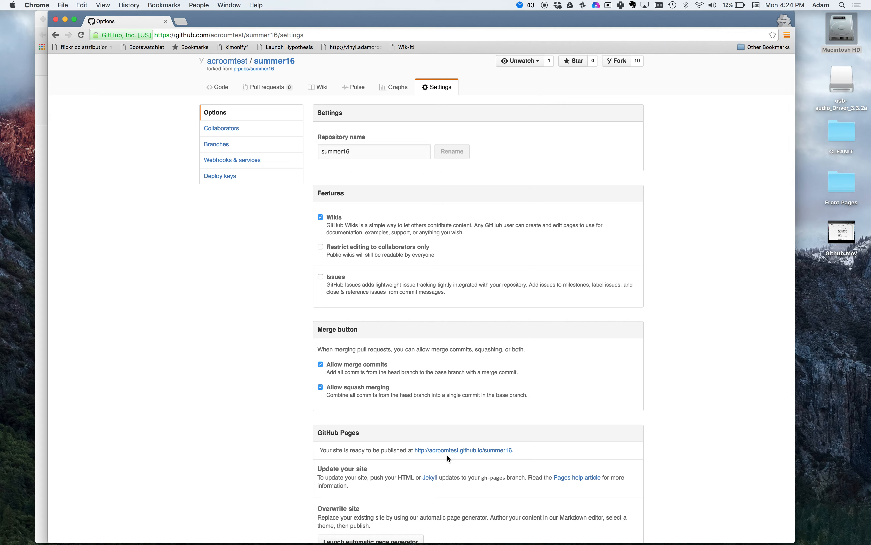
pyautogui.click(492, 451)
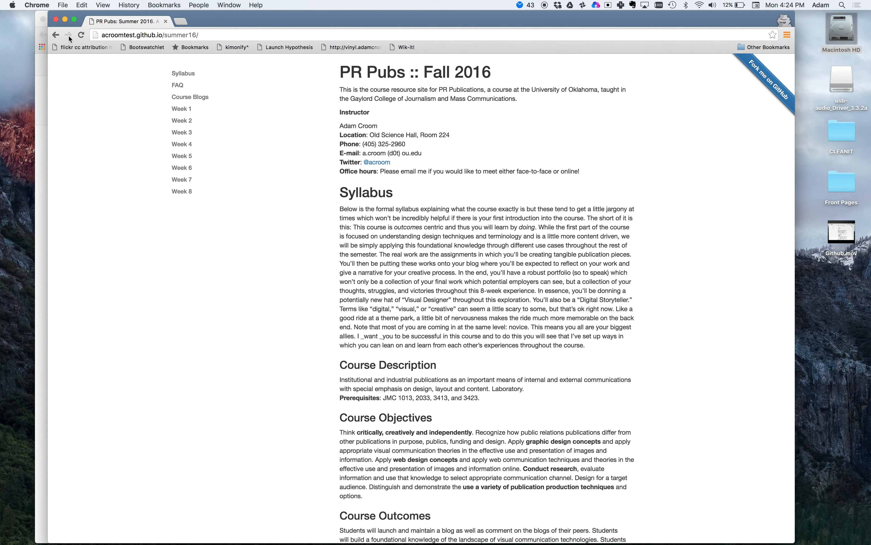
pyautogui.click(56, 34)
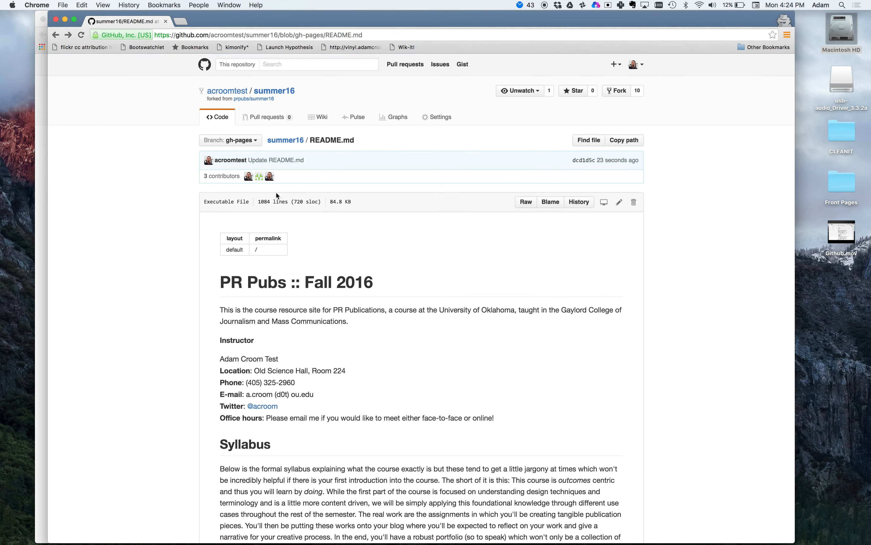
# Look at the fork's main page and the original prpubs/summer16 repository it was forked from, and return to the fork
pyautogui.click(266, 91)
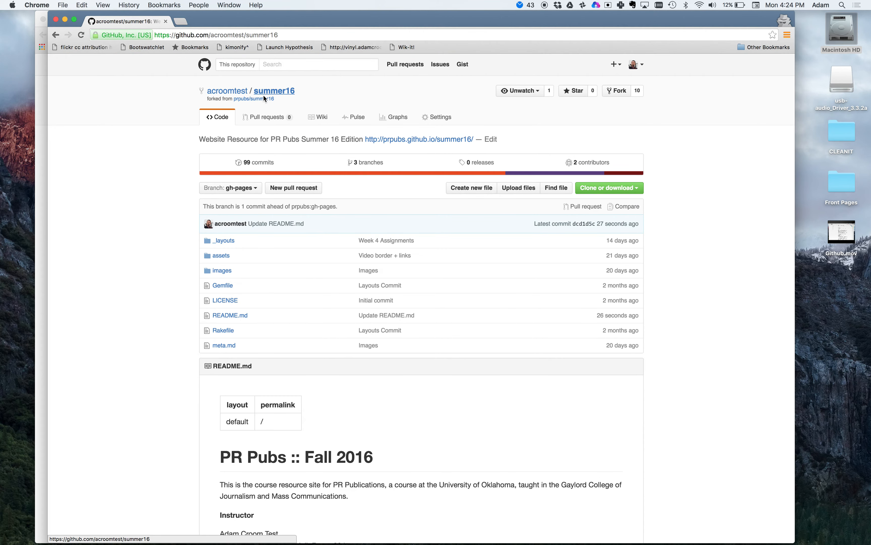
pyautogui.click(263, 99)
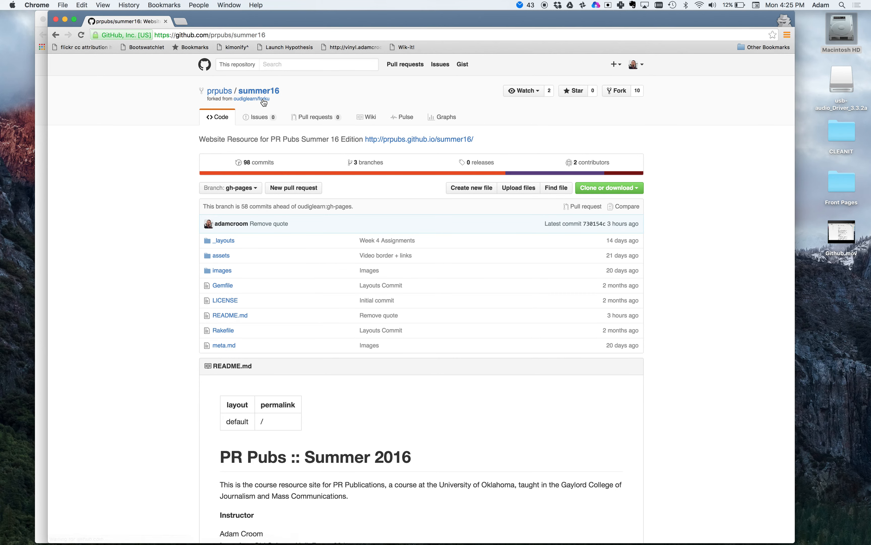
pyautogui.click(57, 34)
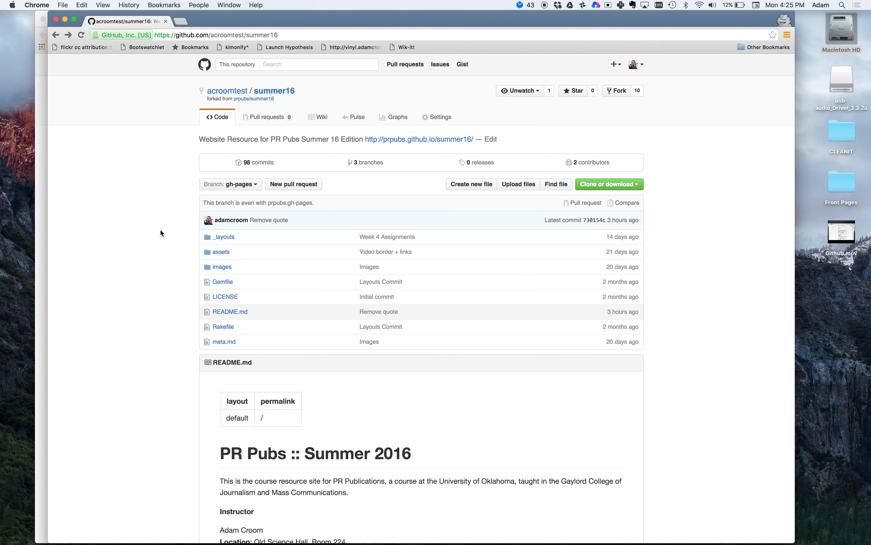
# Rename the forked repository to fall16 in its settings
pyautogui.click(443, 122)
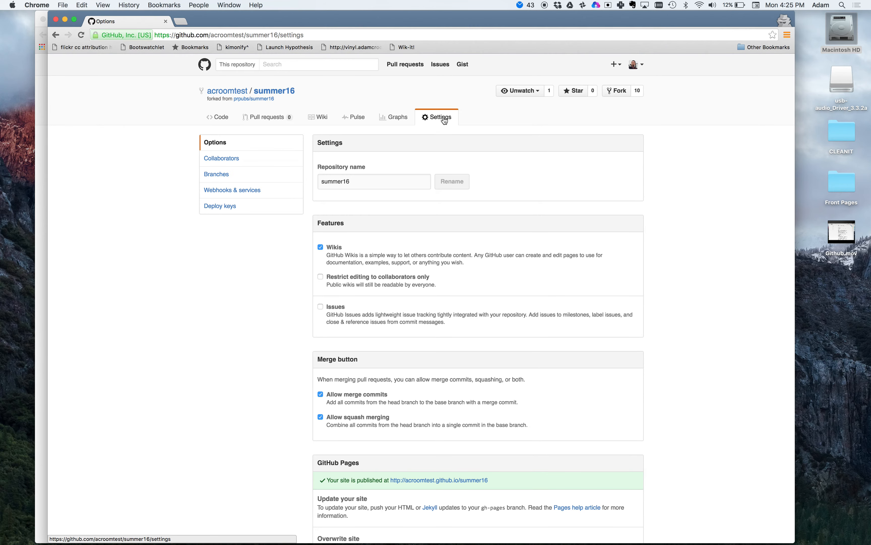
pyautogui.doubleClick(331, 180)
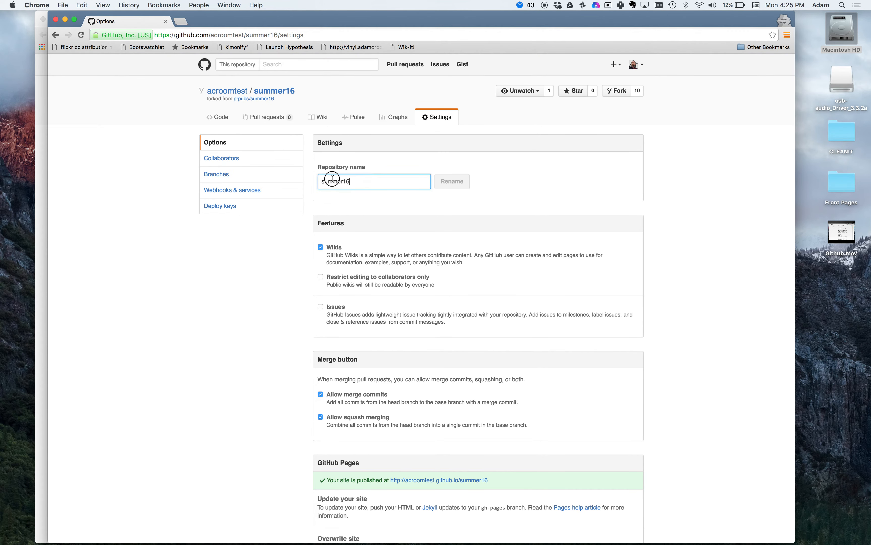
pyautogui.write('fall16')
pyautogui.click(453, 182)
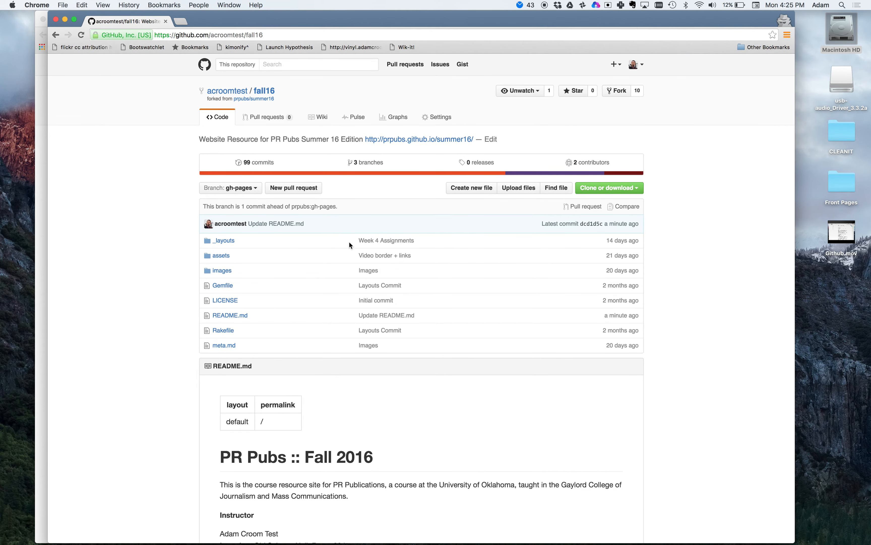
pyautogui.scroll(-5, 205, 299)
pyautogui.scroll(5, 205, 299)
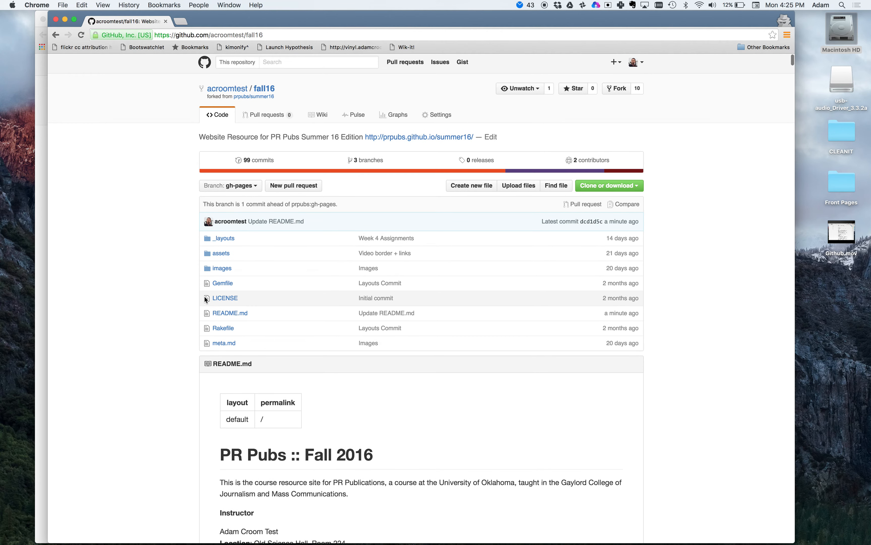
pyautogui.click(486, 137)
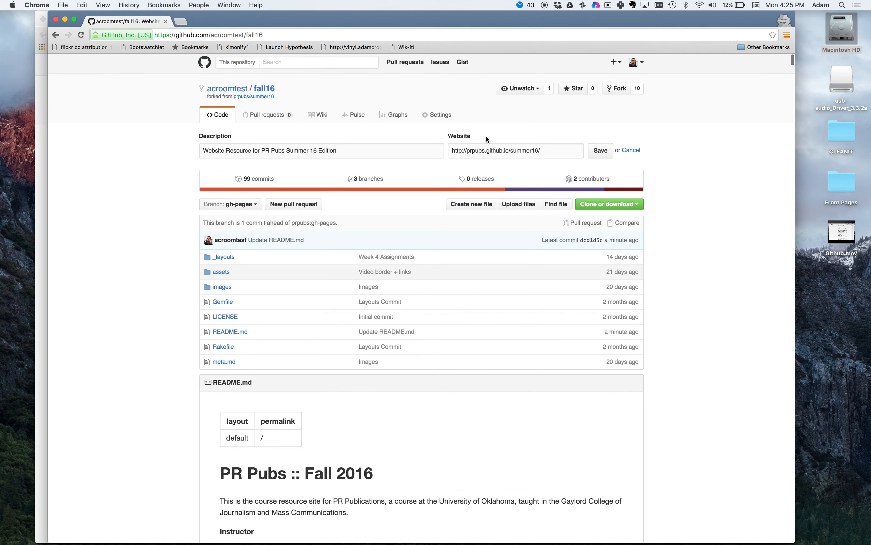
pyautogui.click(550, 150)
pyautogui.press('super+a')
pyautogui.write('http://acroomtest.githu')
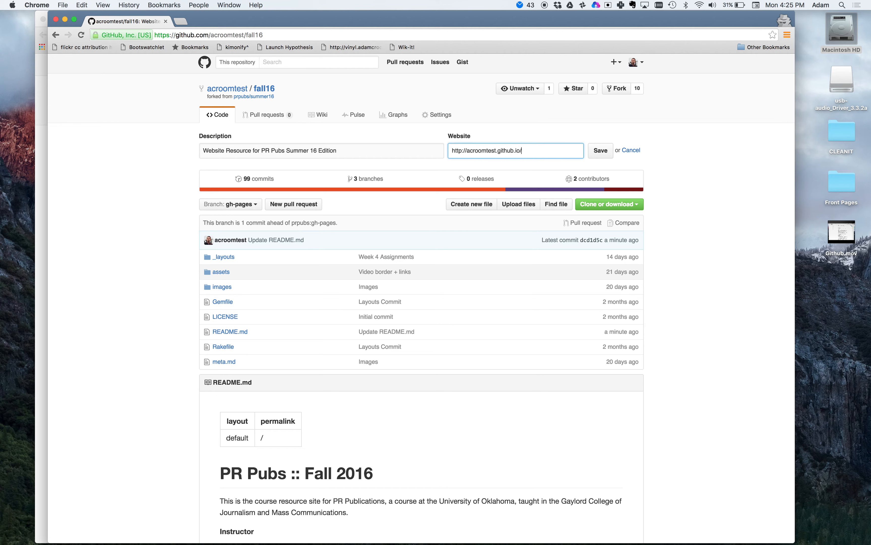
pyautogui.click(593, 151)
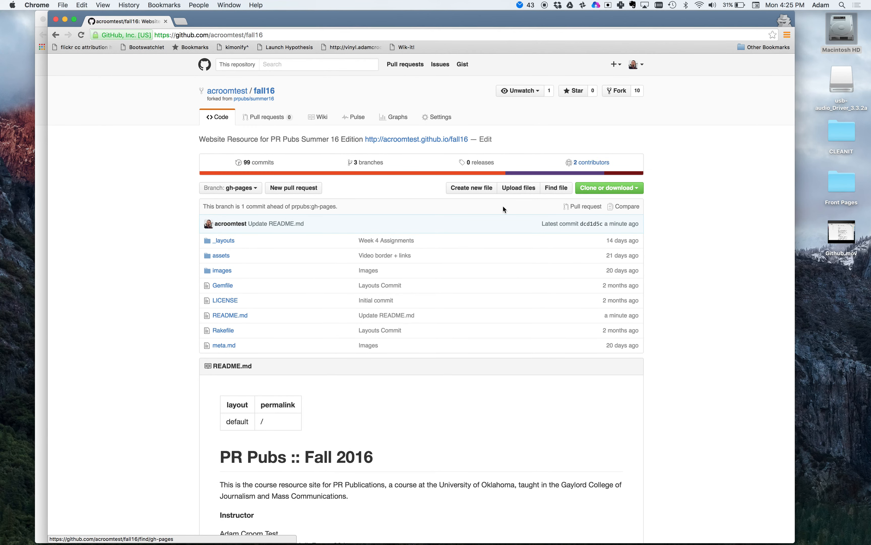
# Open the fall16 README.md file in the online editor and return to the file's page
pyautogui.click(244, 317)
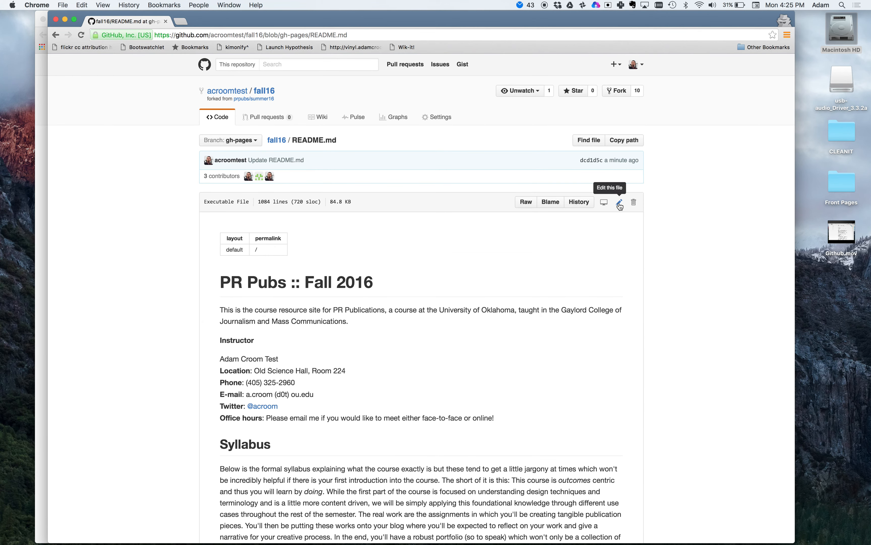
pyautogui.click(620, 204)
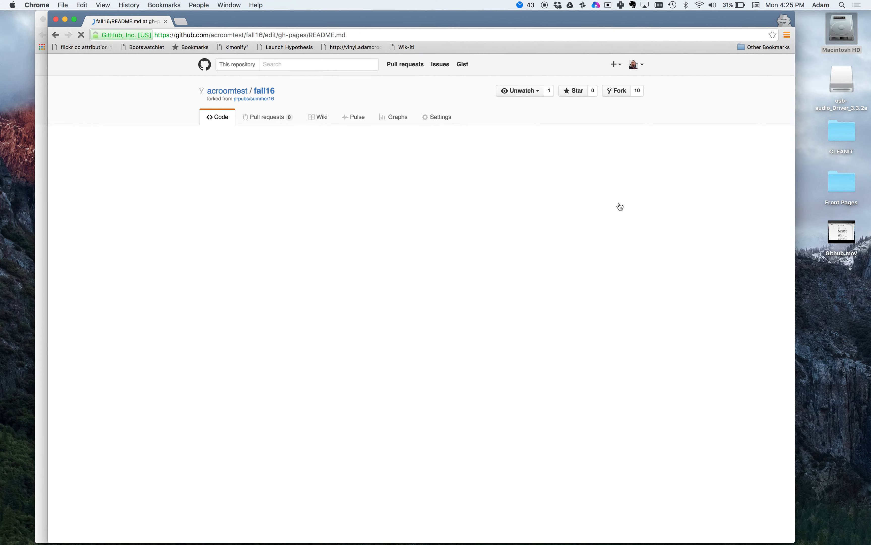
pyautogui.click(56, 35)
# Open the published fall16 site from the repository settings and examine its Syllabus and Course Description headings
pyautogui.click(436, 120)
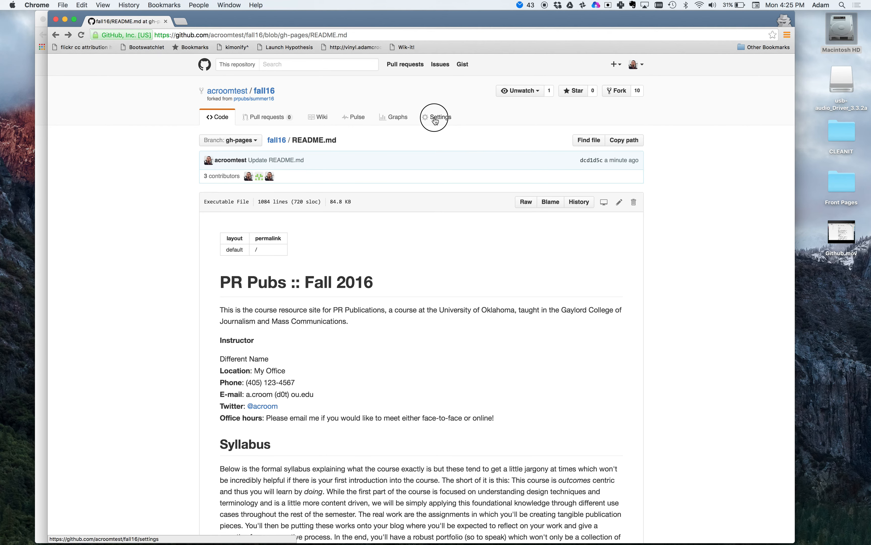
pyautogui.click(447, 483)
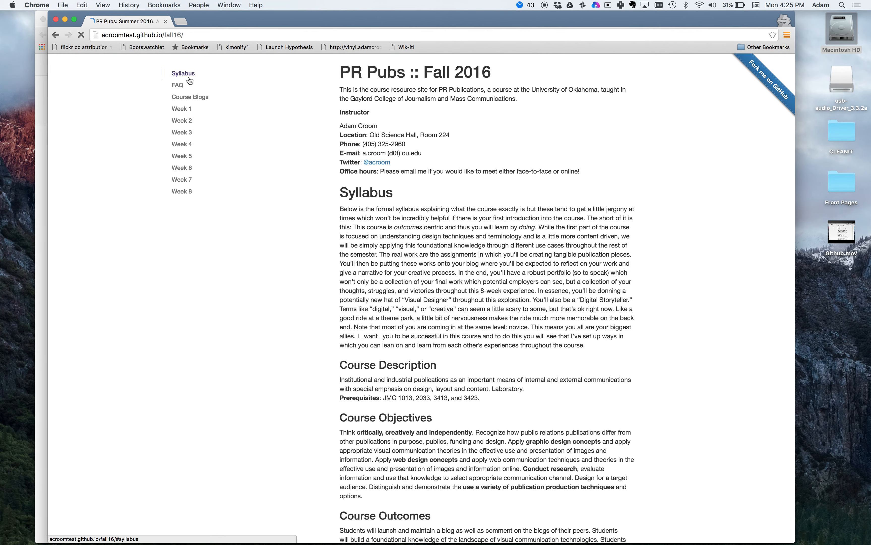
pyautogui.scroll(-2, 445, 220)
pyautogui.scroll(3, 458, 224)
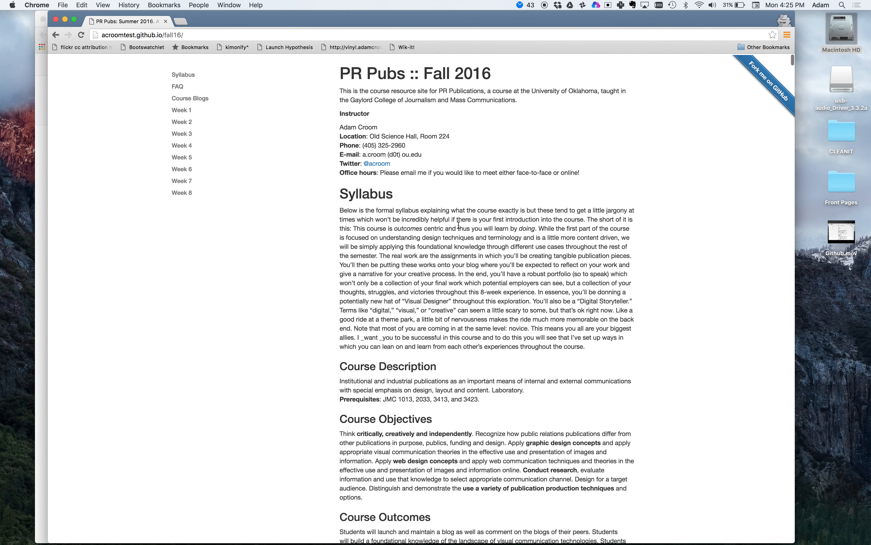
pyautogui.moveTo(407, 197); pyautogui.dragTo(333, 193)
pyautogui.moveTo(394, 195); pyautogui.dragTo(337, 192)
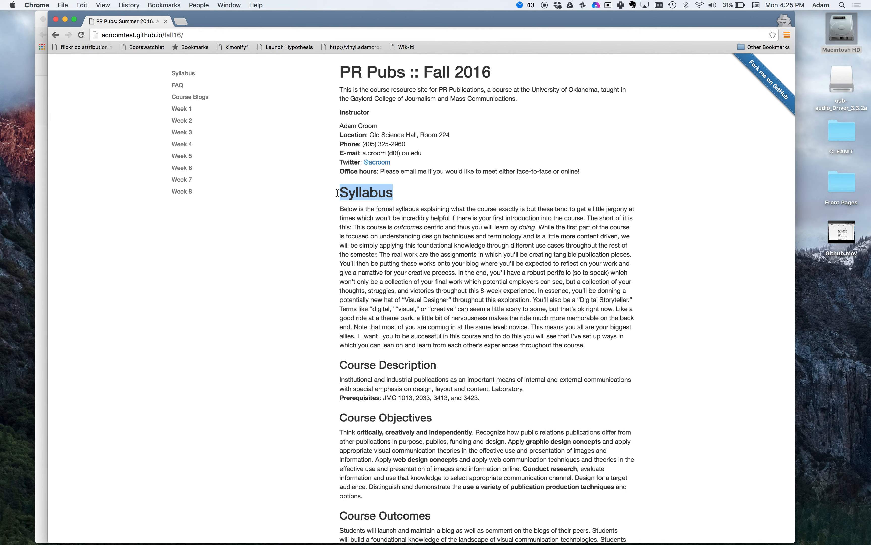
pyautogui.moveTo(437, 364); pyautogui.dragTo(361, 366)
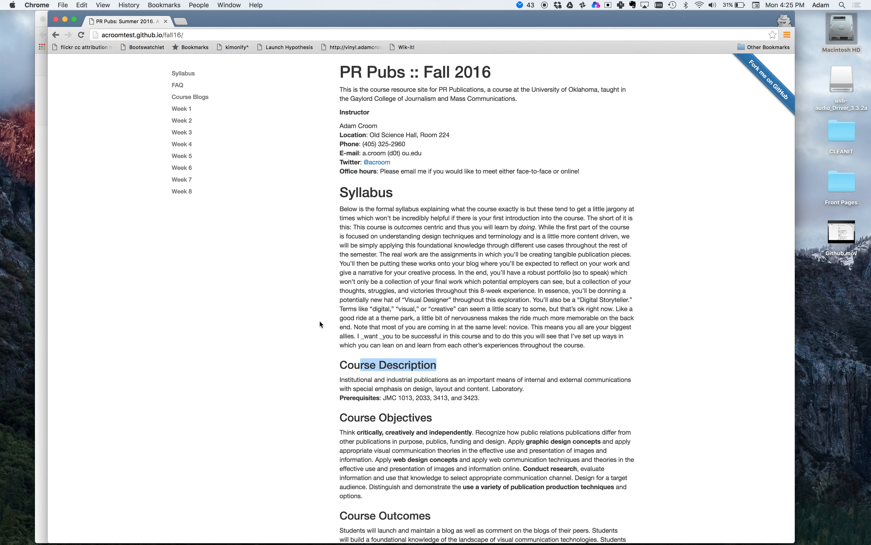
pyautogui.scroll(-7, 396, 288)
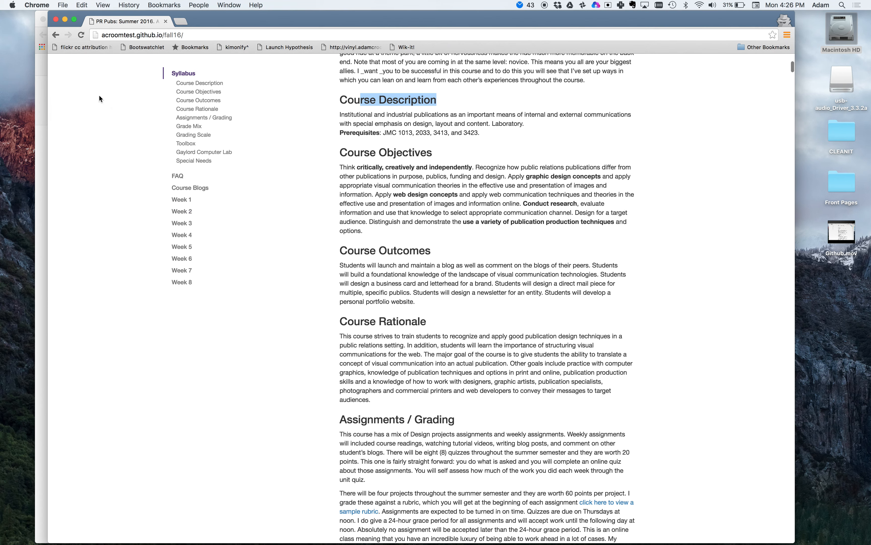
# Jump to the published site's Syllabus section and examine how the subsection navigation follows the page headings
pyautogui.click(55, 36)
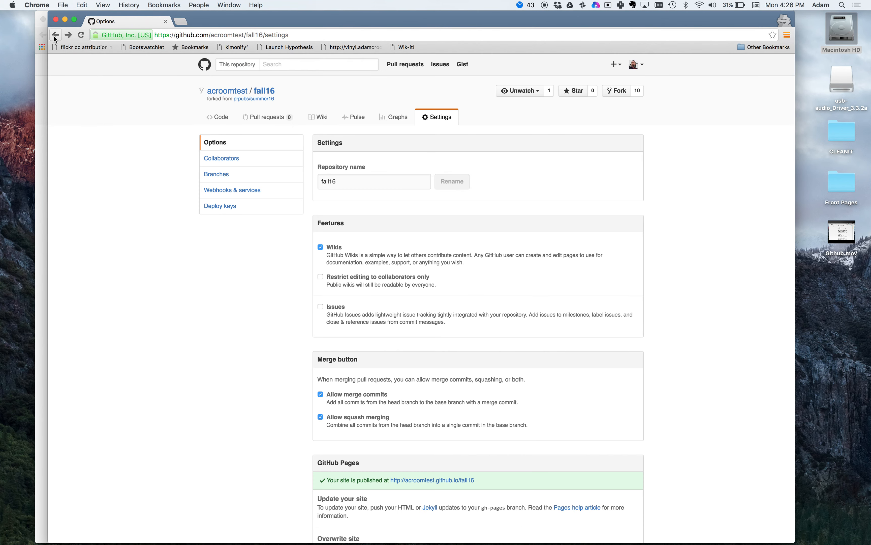
pyautogui.click(69, 35)
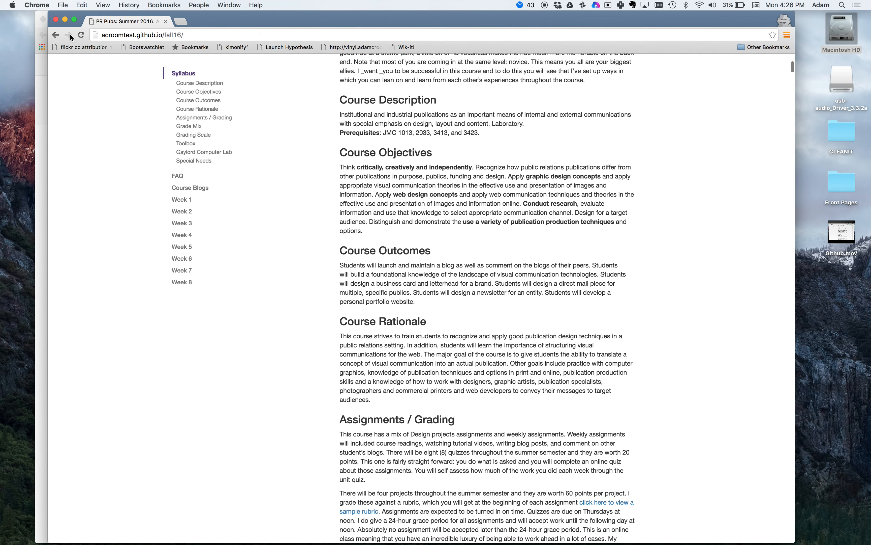
pyautogui.scroll(10, 246, 215)
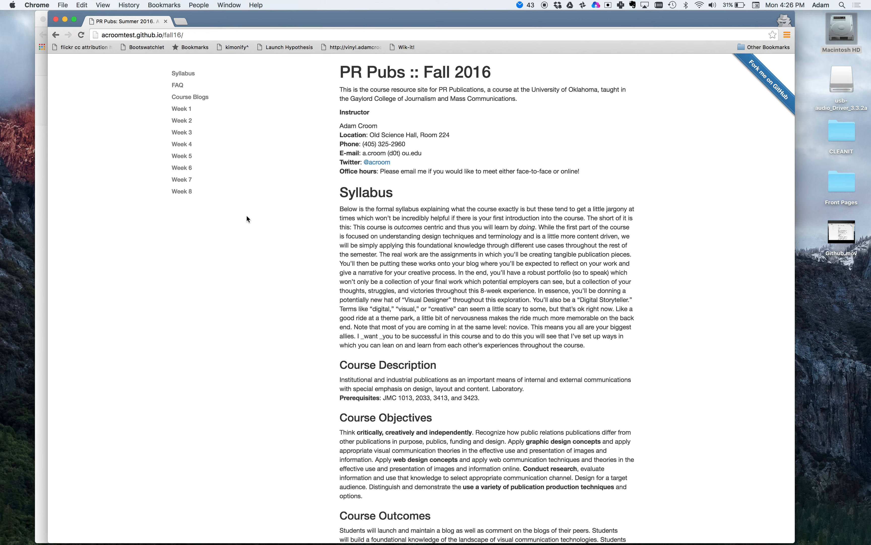
pyautogui.click(188, 74)
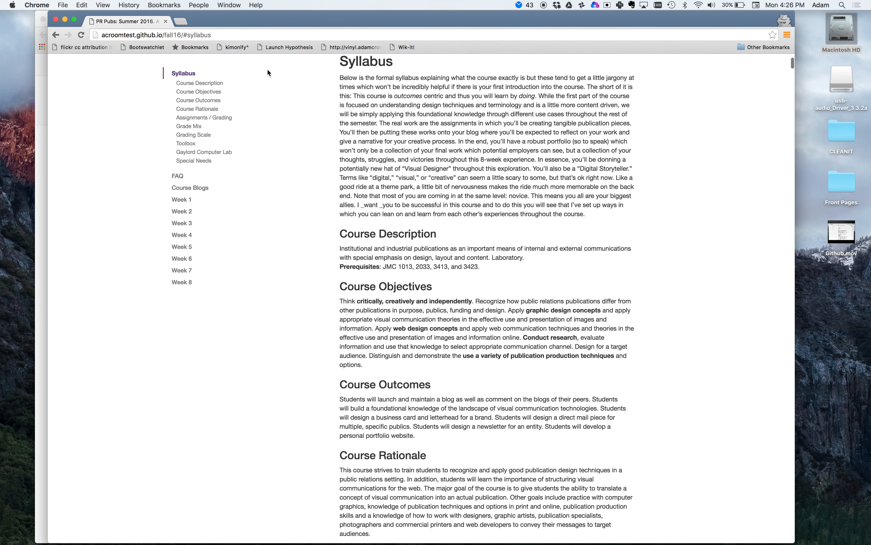
pyautogui.scroll(-1, 443, 187)
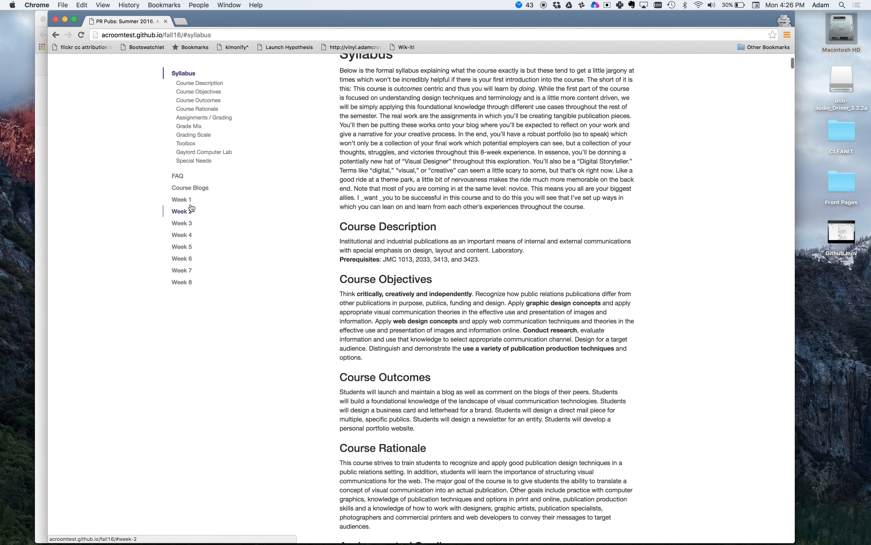
pyautogui.scroll(-4, 318, 321)
pyautogui.scroll(9, 361, 317)
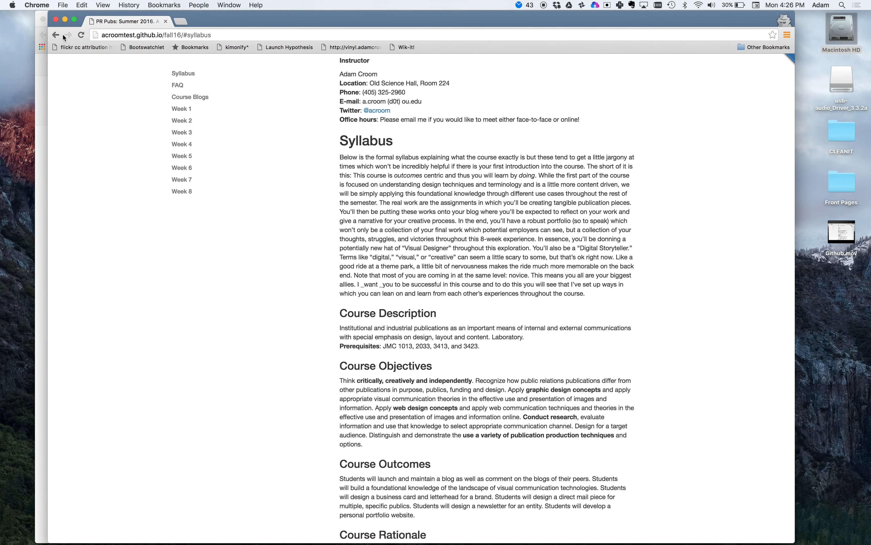
# Return to the fall16 repository and open the Members view of its graphs to examine the fork network
pyautogui.click(55, 35)
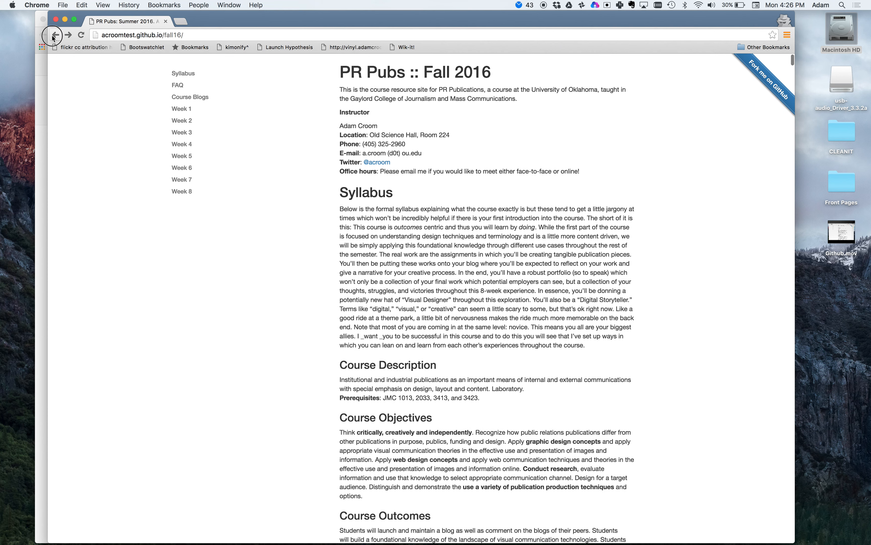
pyautogui.click(55, 35)
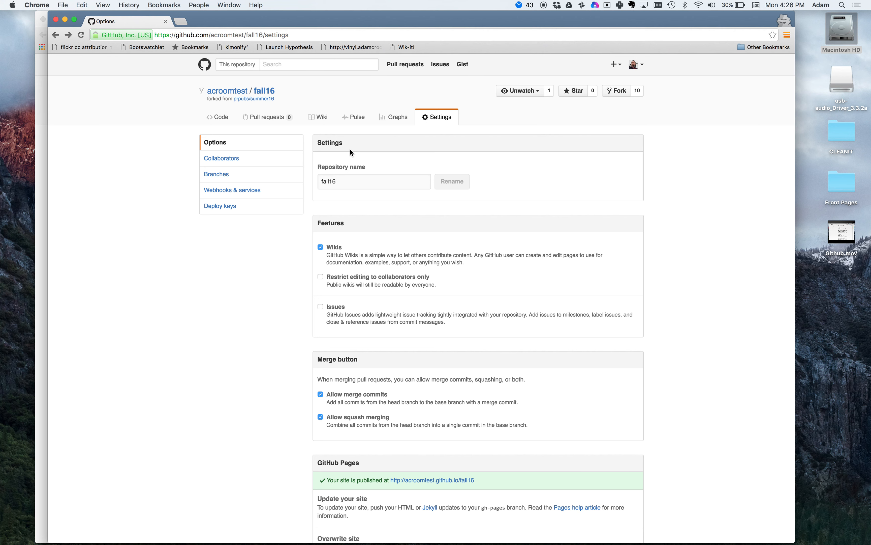
pyautogui.click(401, 117)
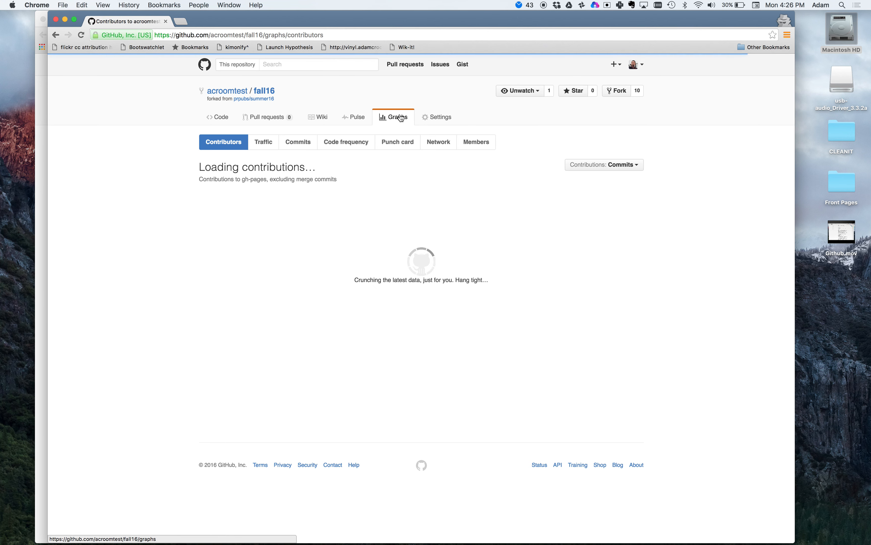
pyautogui.click(479, 142)
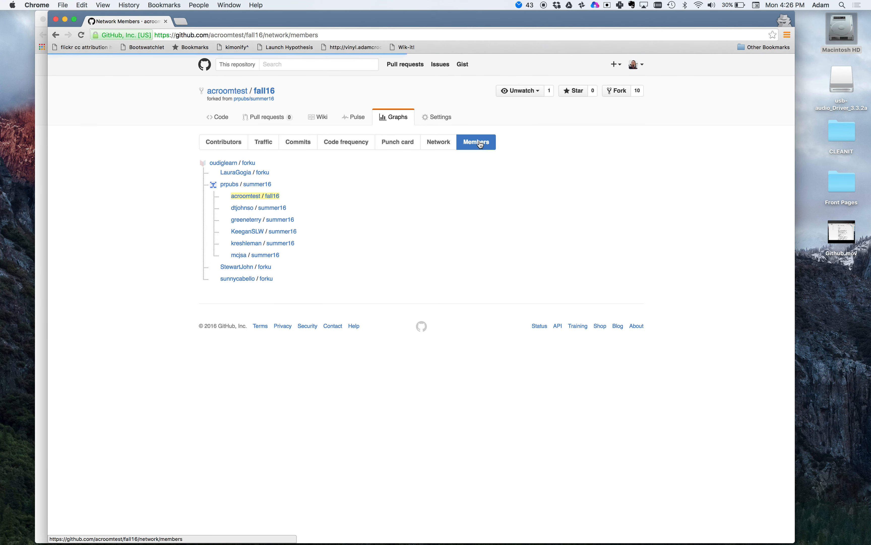